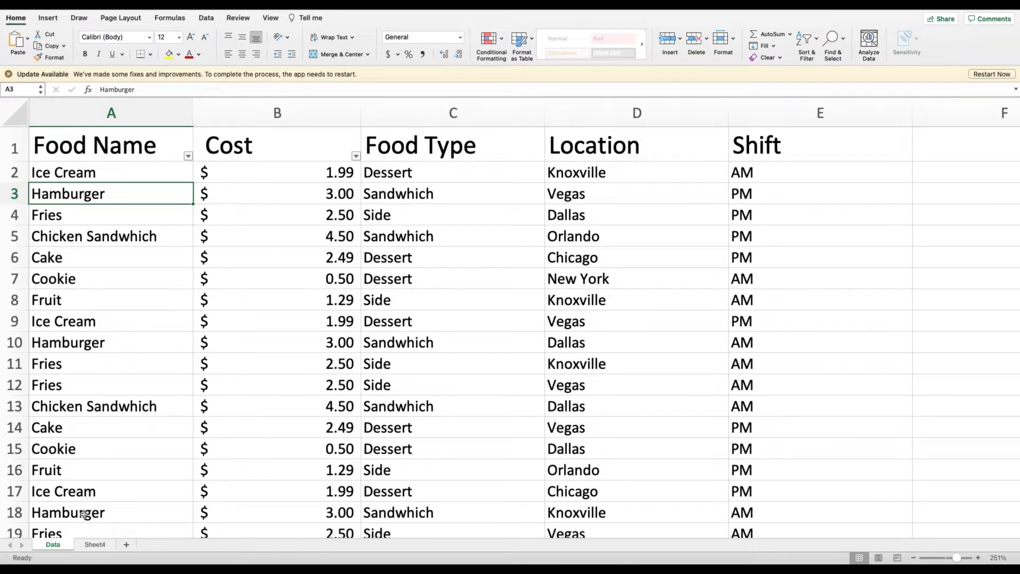
On Sheet4, move the PivotChart and replace its Location axis category with Food Type, then with Shift.
left_click(96, 545)
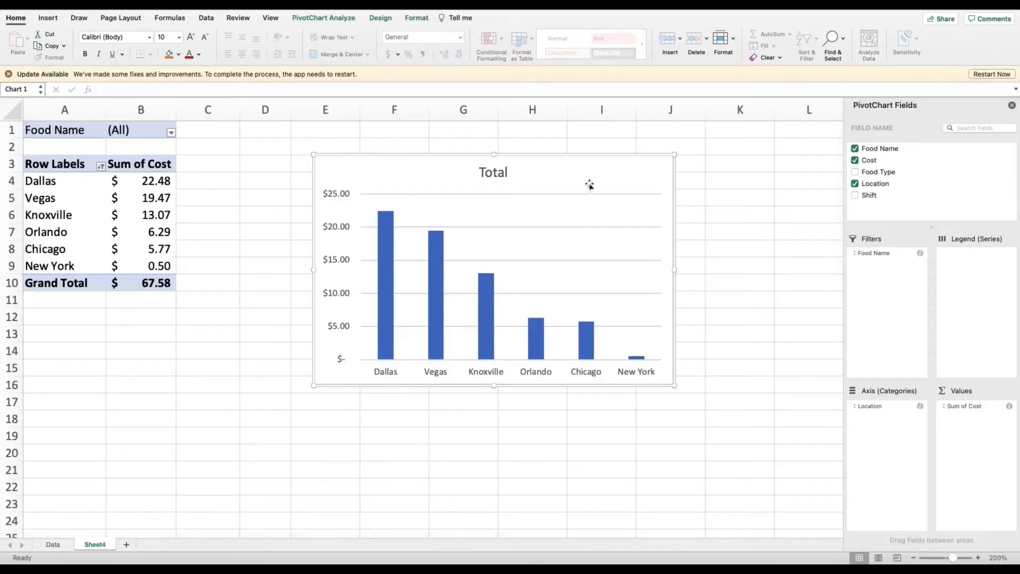
left_click_drag(589, 187, 518, 187)
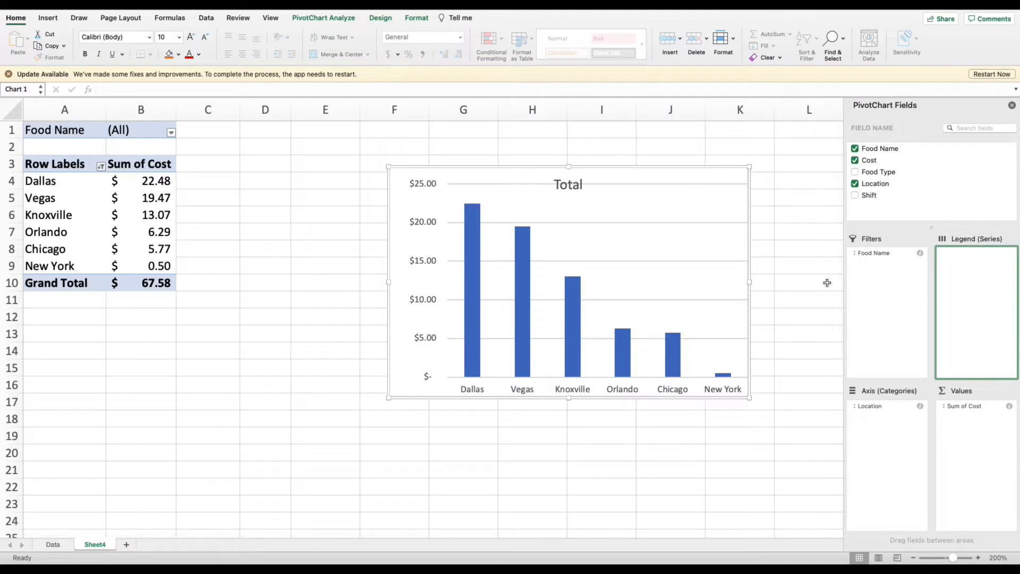
left_click_drag(879, 407, 831, 398)
left_click_drag(879, 172, 895, 426)
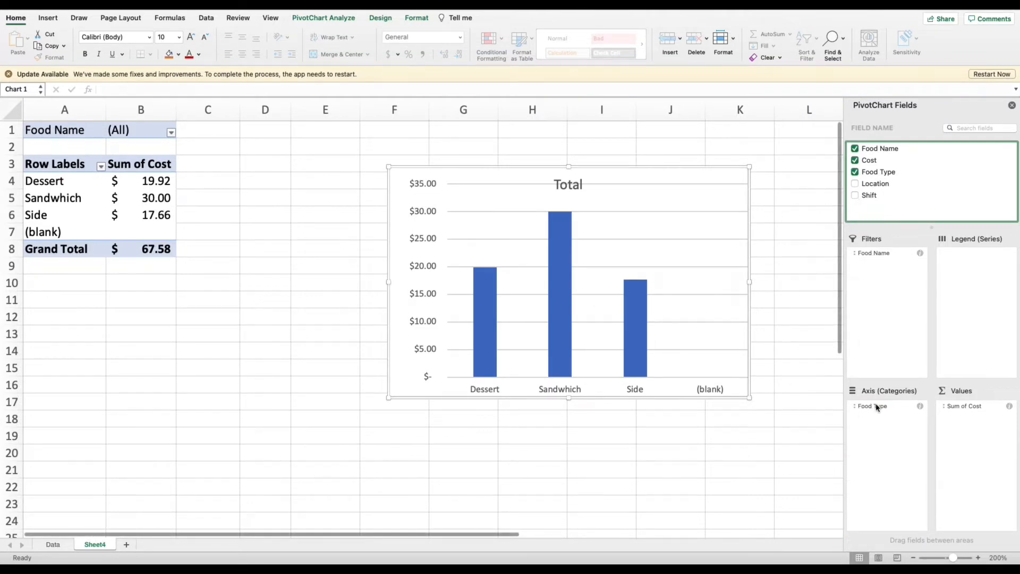
left_click_drag(876, 407, 873, 278)
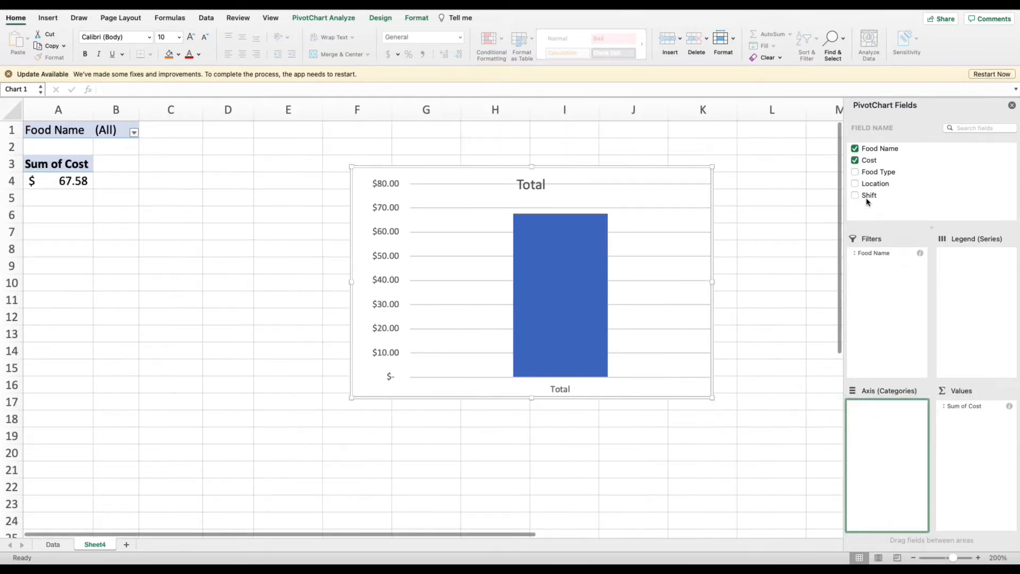
left_click_drag(868, 197, 870, 423)
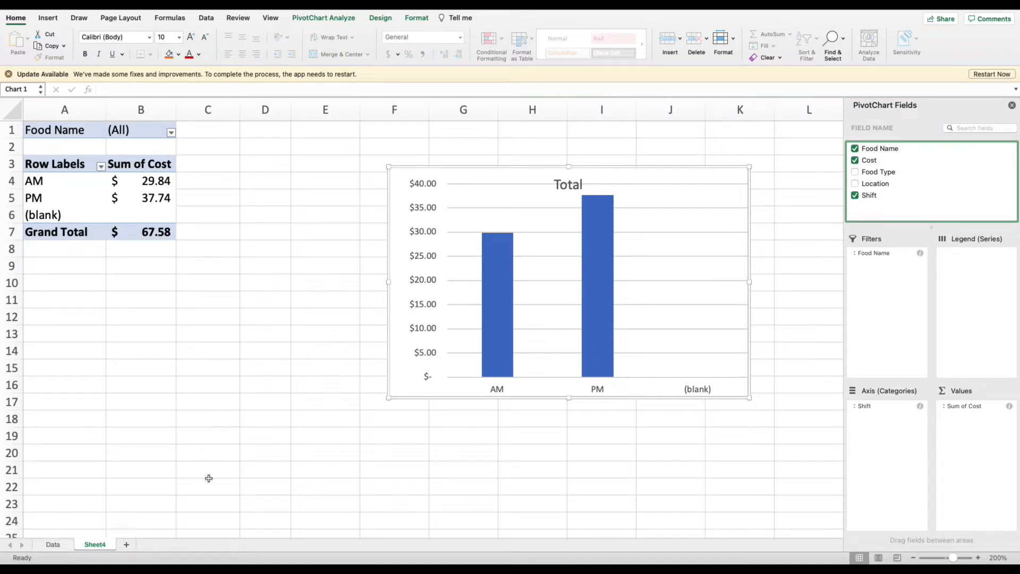
Delete the Sheet4 worksheet containing the existing PivotTable and PivotChart.
right_click(110, 550)
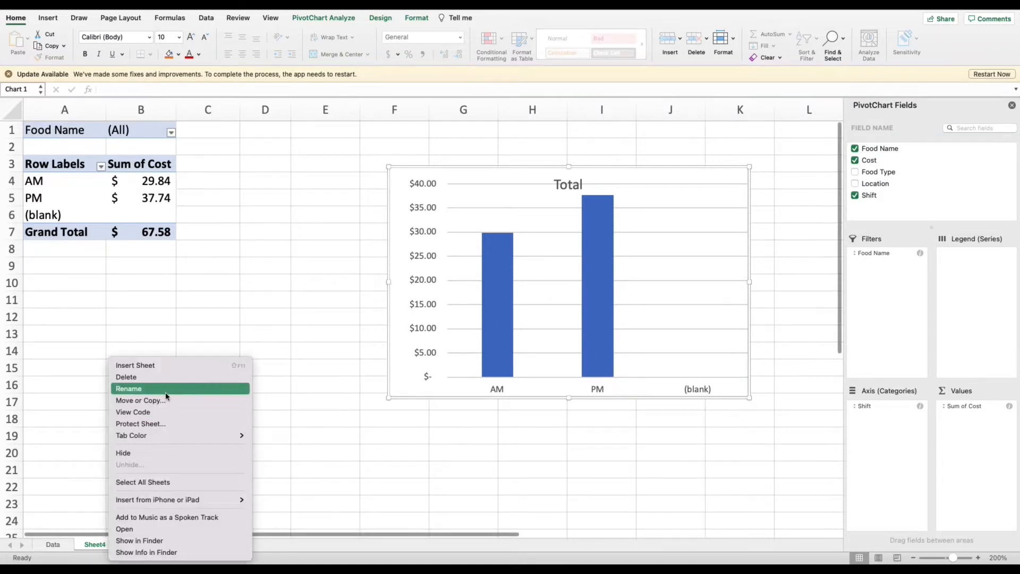
left_click(126, 377)
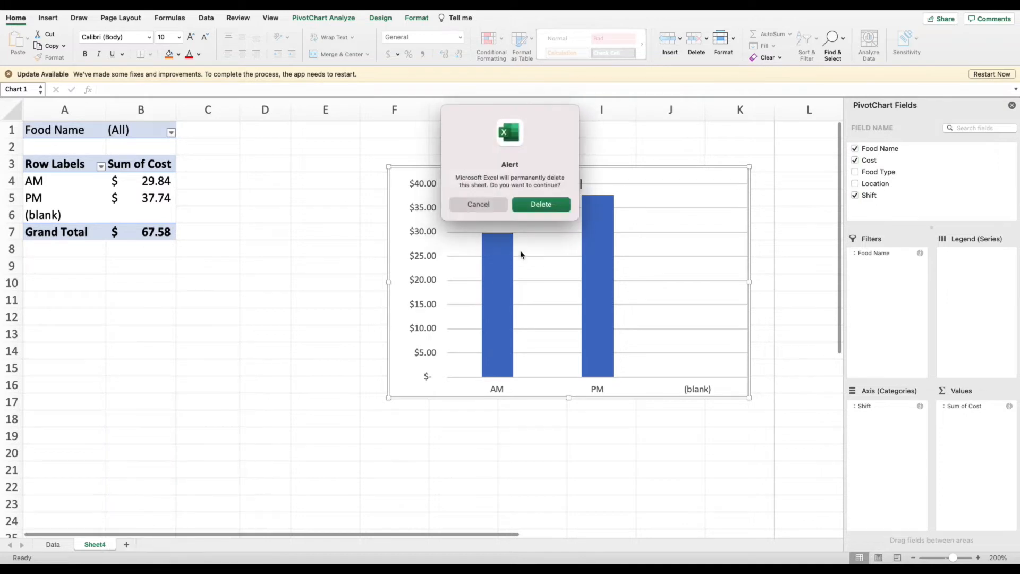
left_click(543, 203)
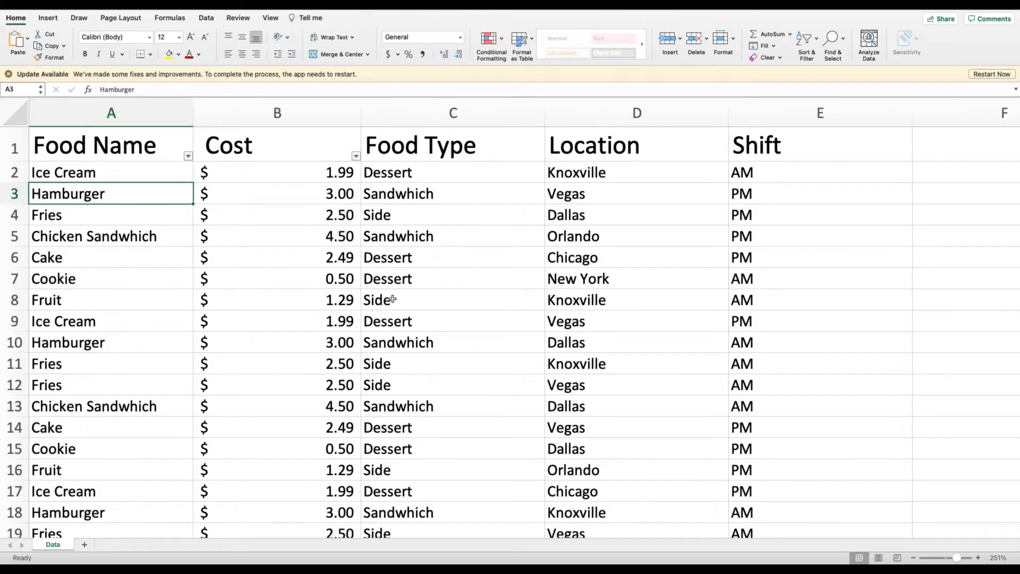
left_click(730, 243)
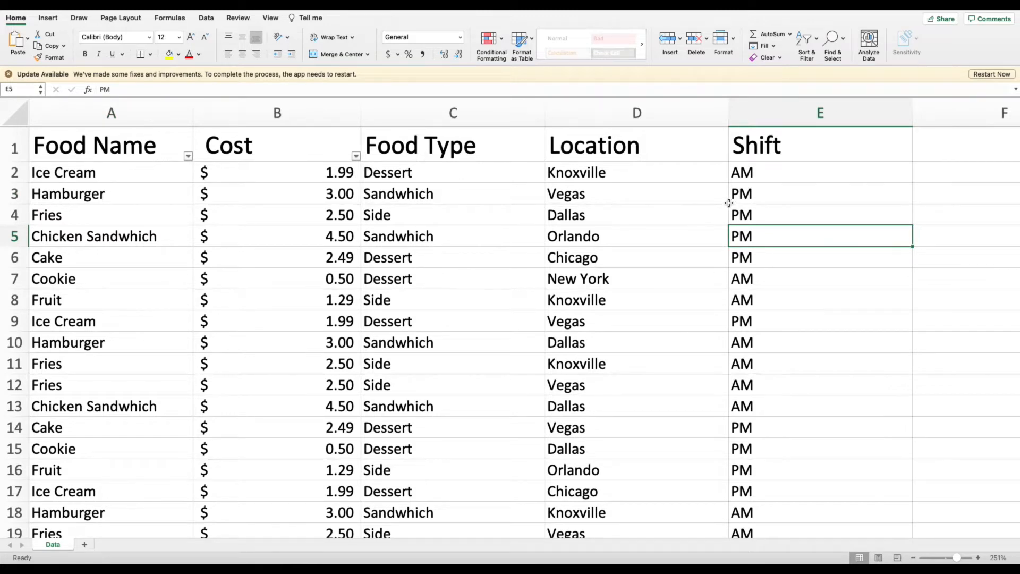
left_click(218, 208)
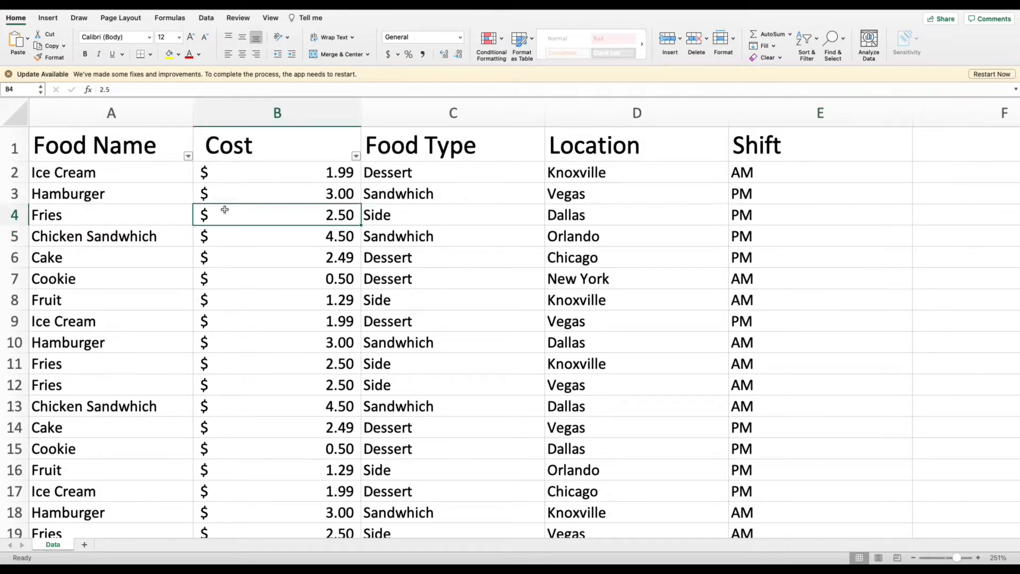
left_click_drag(109, 152, 730, 446)
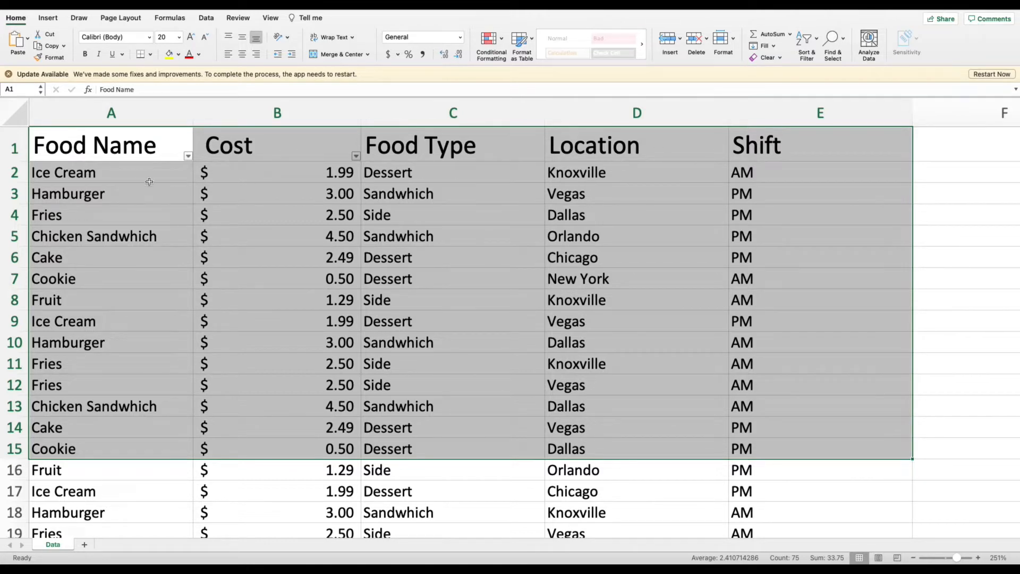
left_click(180, 192)
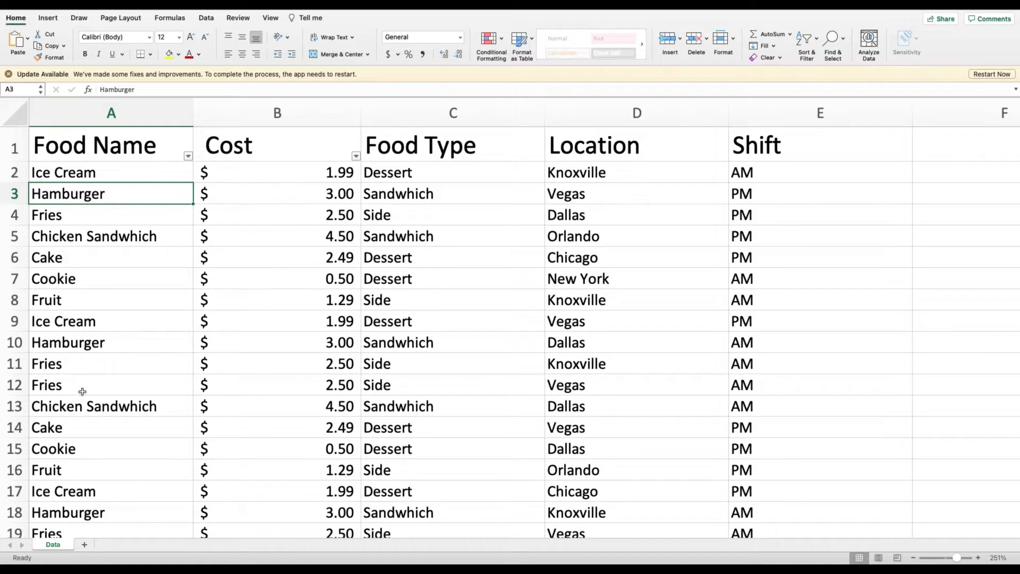
left_click(232, 267)
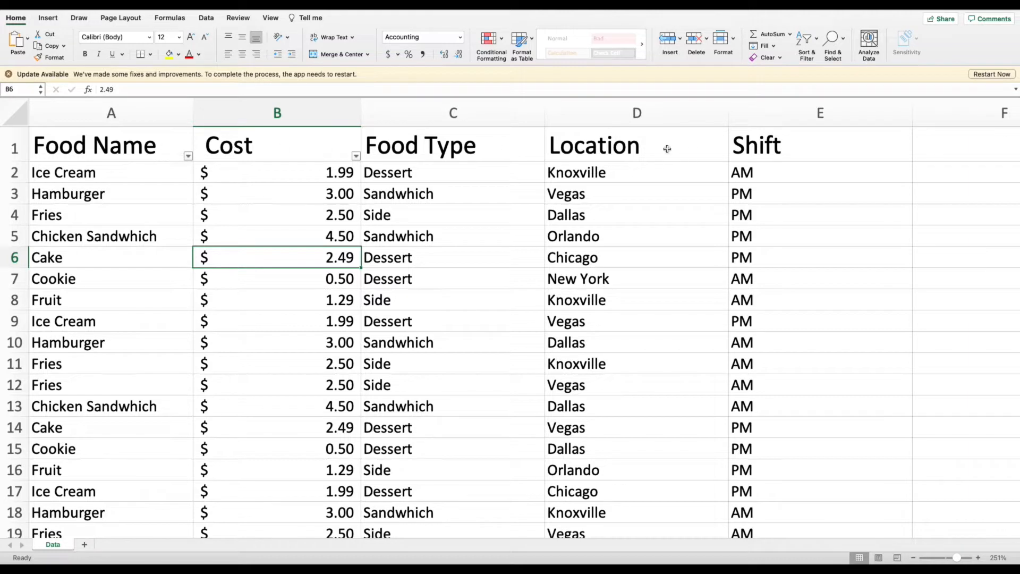
Replace the Location header in cell D1 with City.
left_click(870, 152)
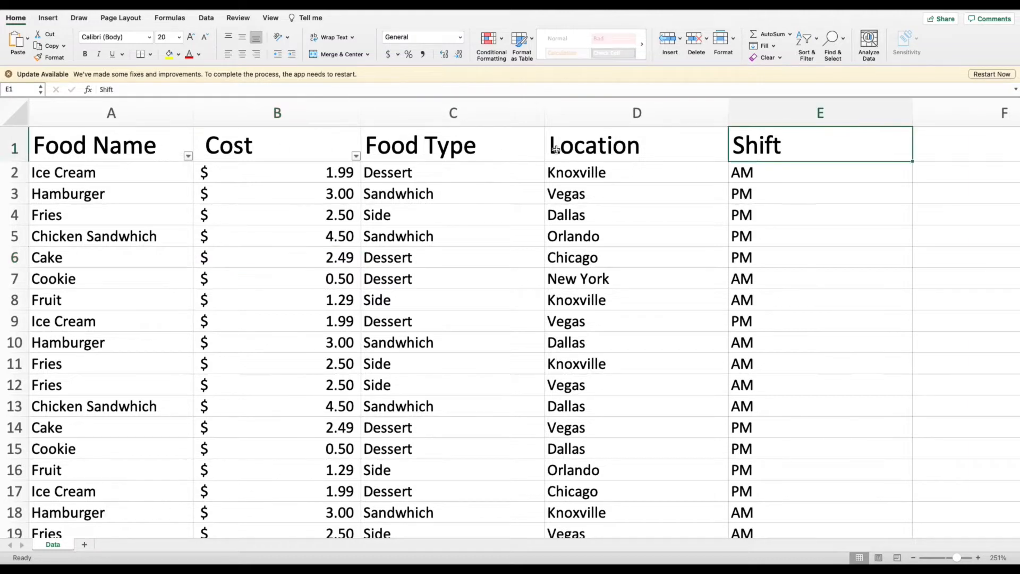
left_click(555, 149)
key("Delete")
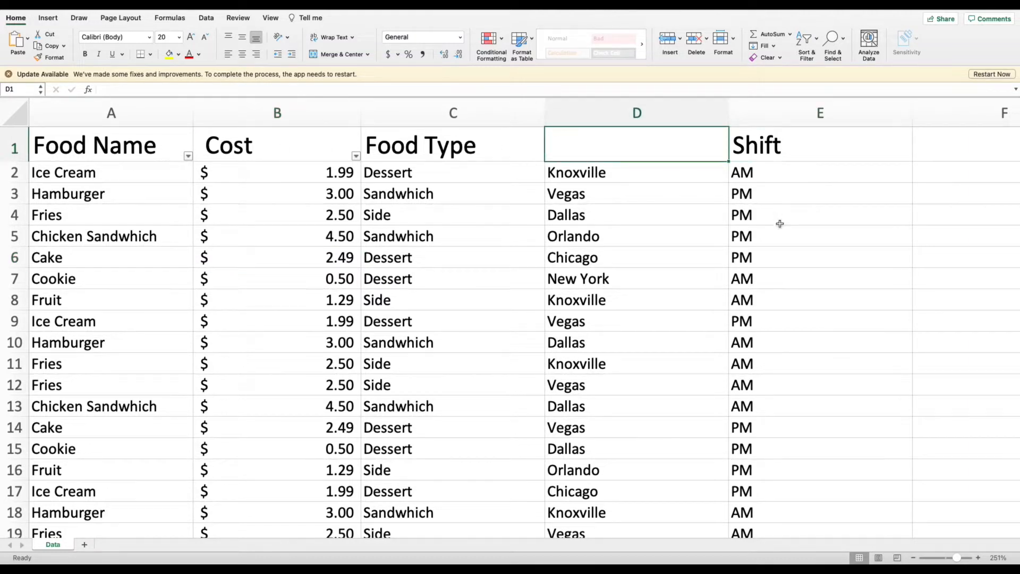
left_click(596, 186)
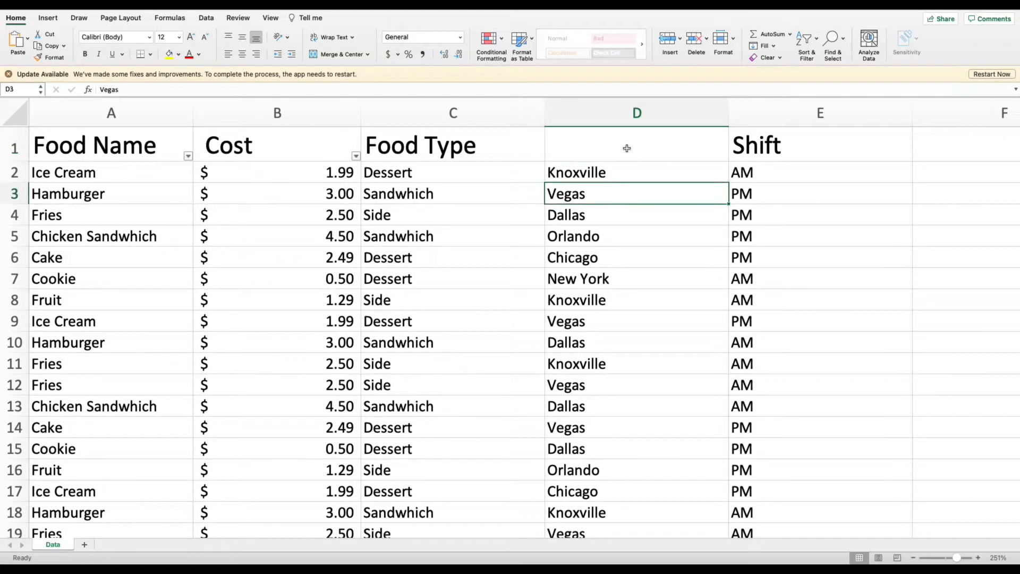
left_click(602, 145)
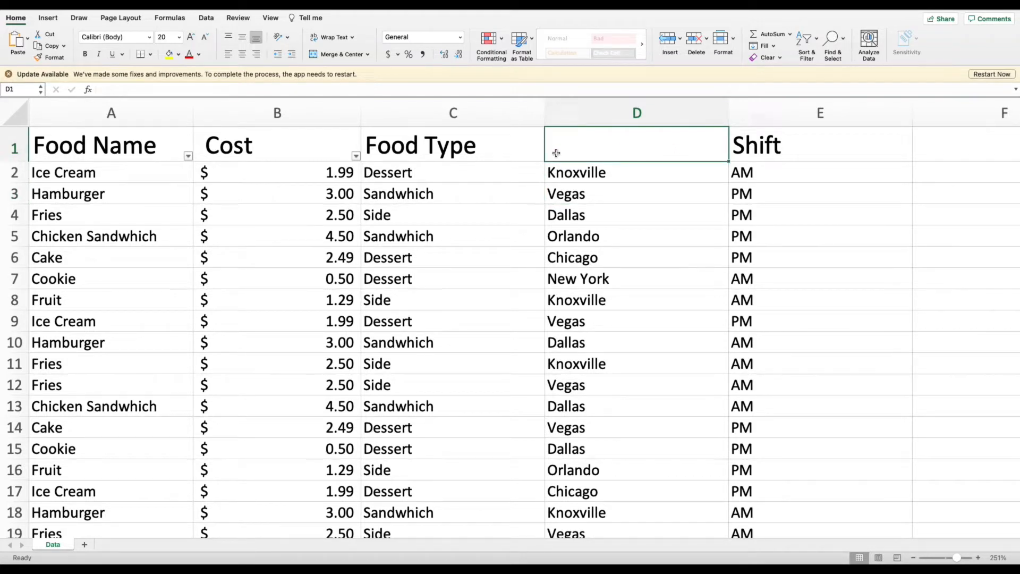
type("City")
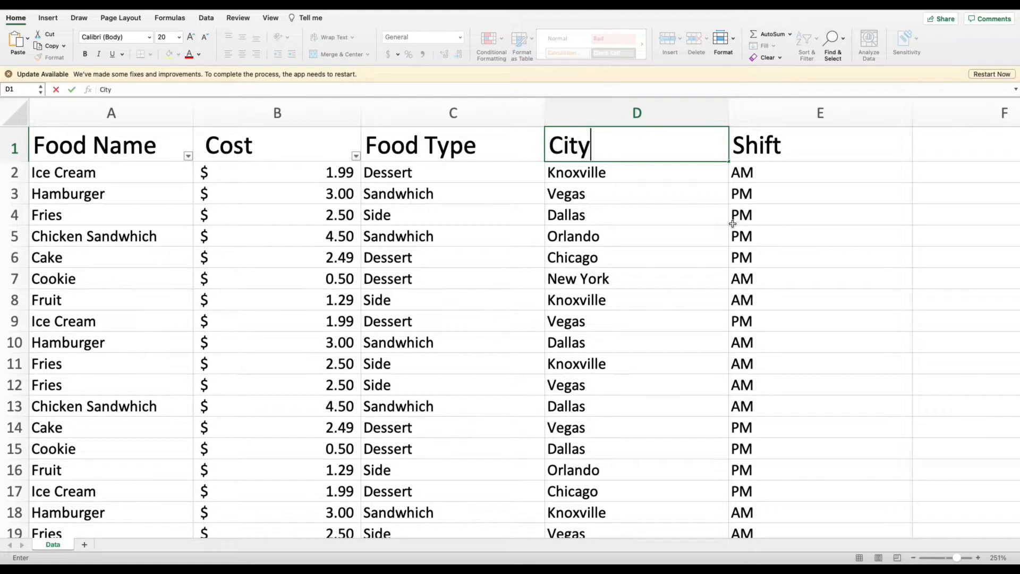
key("Return")
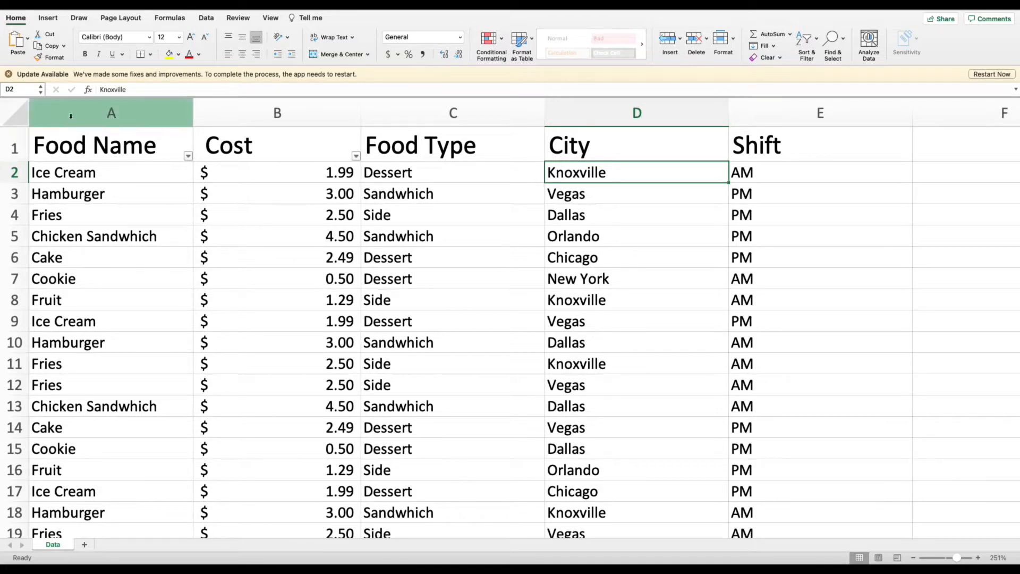
Create a PivotChart from the whole Data sheet, range Data!$A:$E, on a new worksheet.
left_click(19, 115)
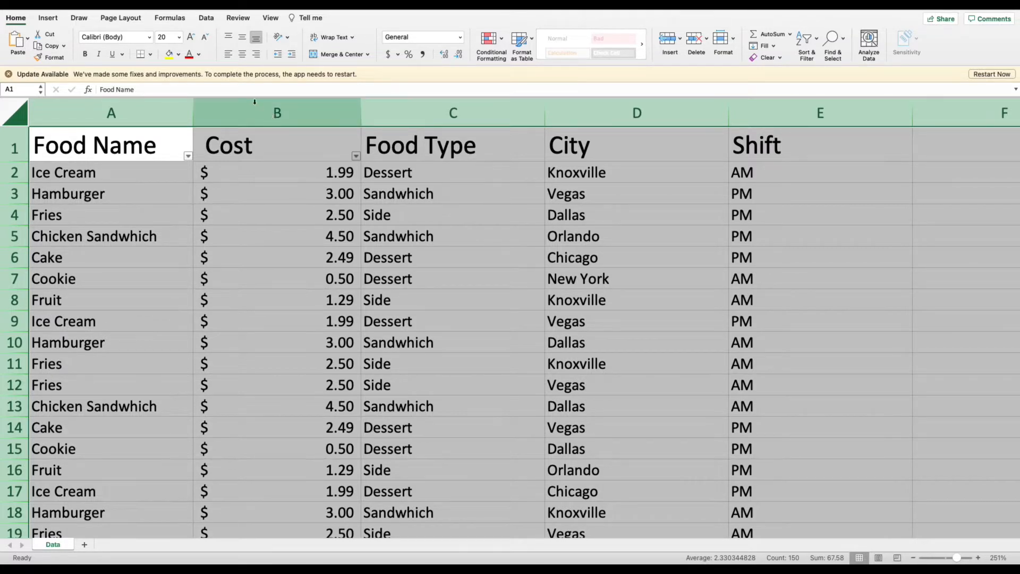
left_click(57, 22)
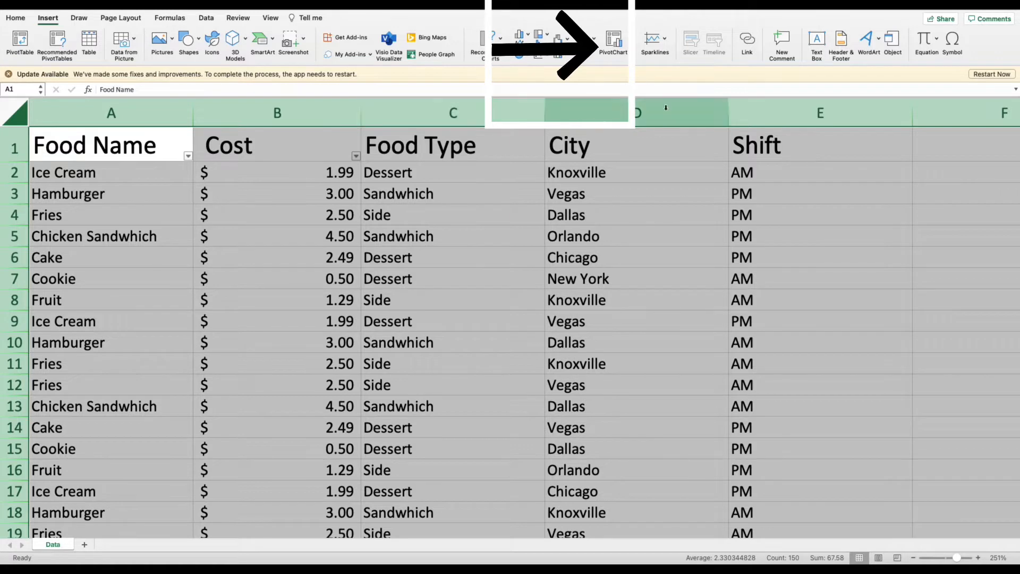
left_click(618, 43)
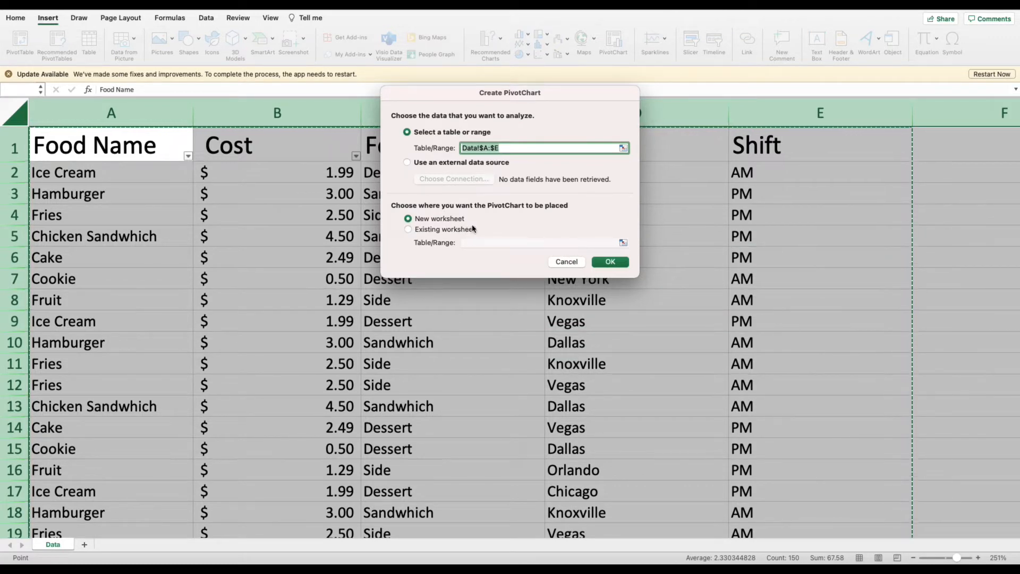
left_click(611, 263)
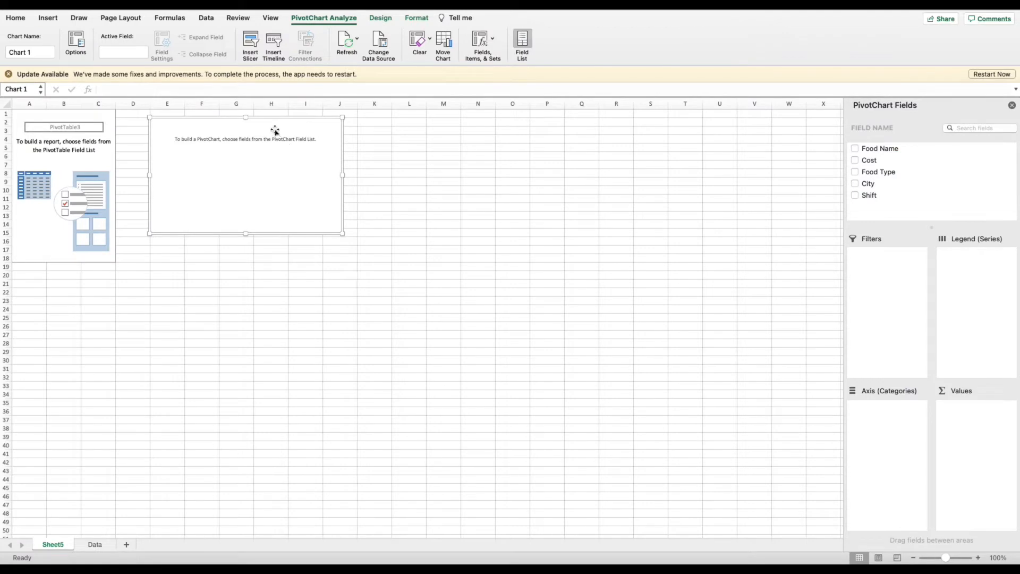
Dismiss the update notice and move the empty PivotChart so its upper corner sits near cell E7.
left_click(9, 74)
left_click_drag(292, 110, 303, 166)
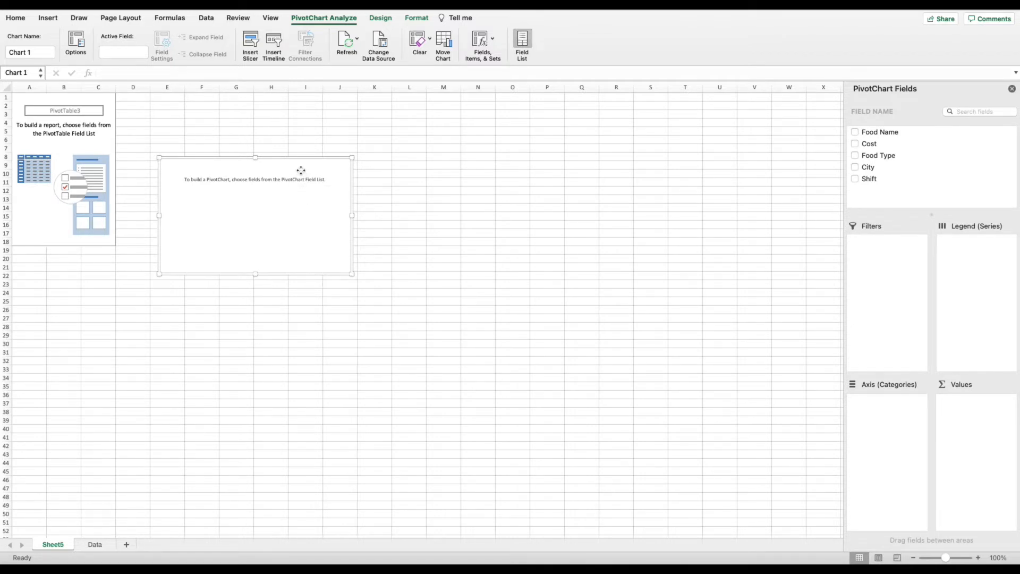
left_click_drag(299, 169, 295, 155)
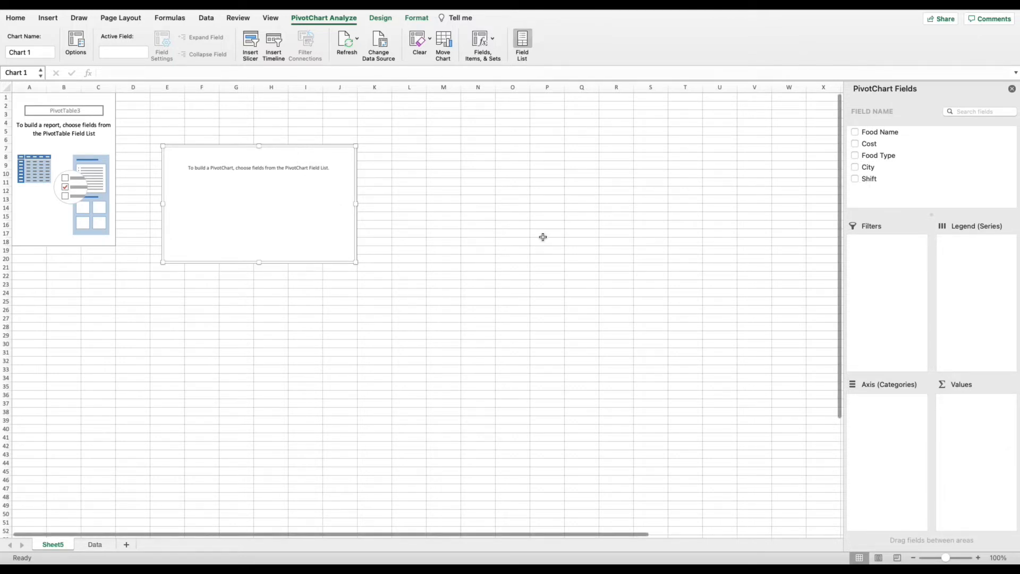
left_click_drag(944, 559, 952, 558)
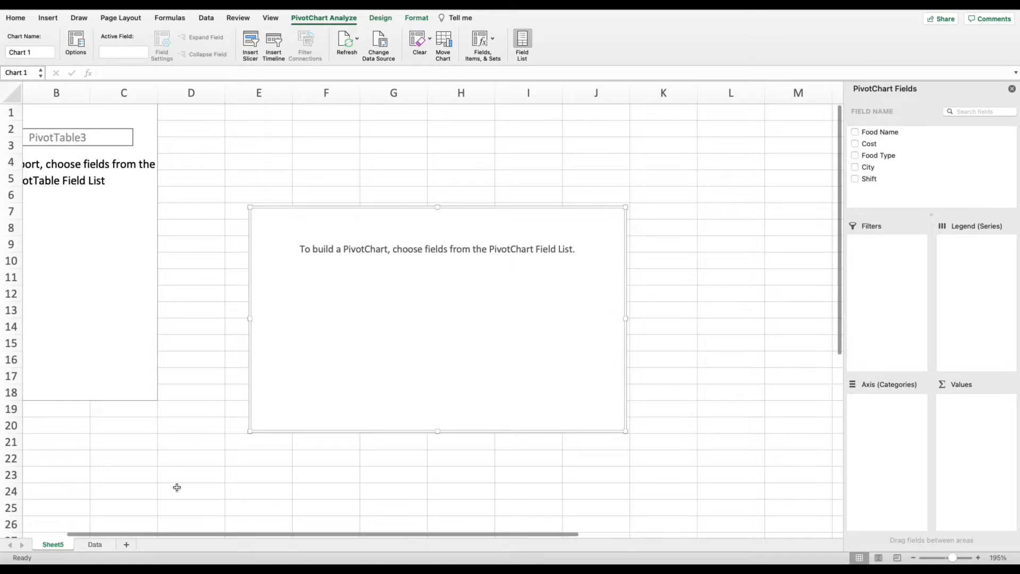
left_click(96, 545)
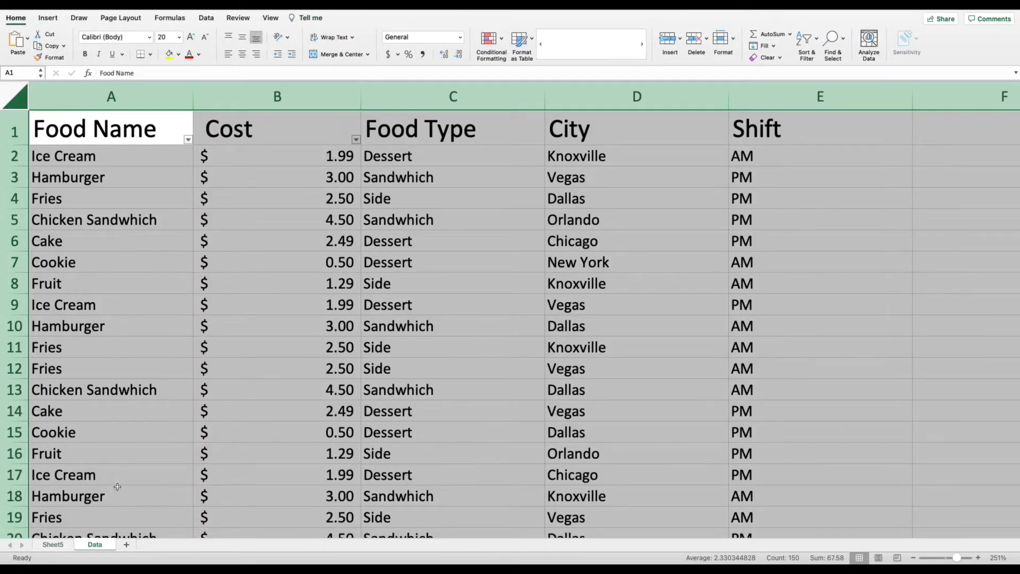
left_click(67, 546)
left_click(339, 405)
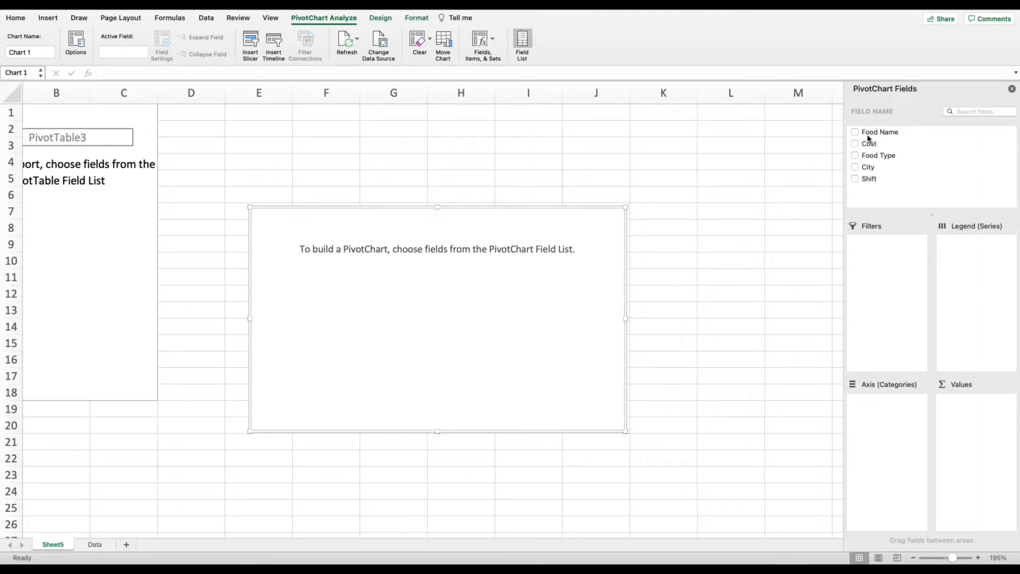
left_click(869, 169)
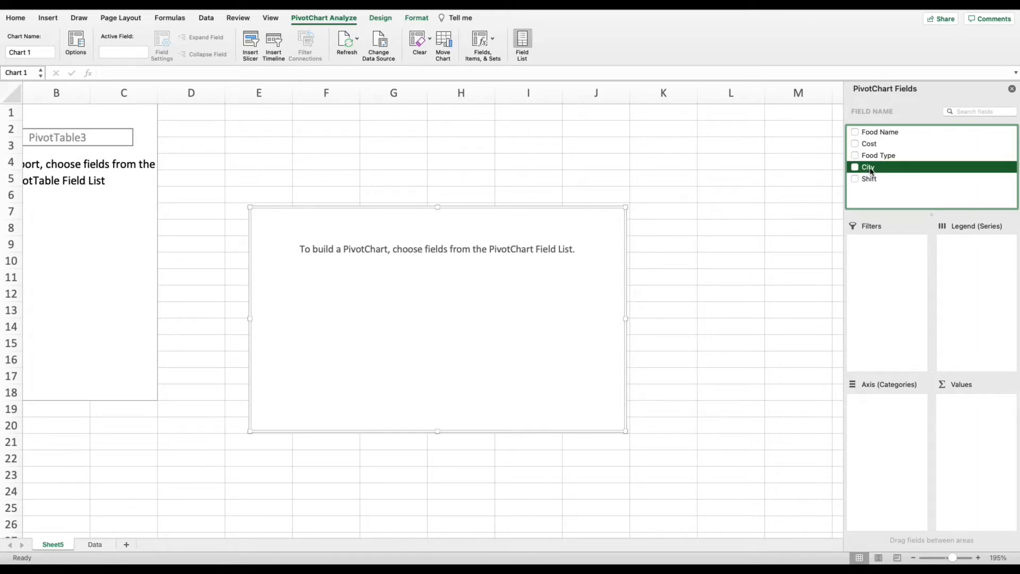
mouse_move(871, 171)
left_mouse_down()
mouse_move(883, 264)
mouse_move(922, 225)
mouse_move(965, 287)
mouse_move(916, 347)
mouse_move(887, 425)
mouse_move(969, 418)
mouse_move(981, 367)
mouse_move(918, 319)
mouse_move(948, 298)
mouse_move(948, 283)
mouse_move(899, 291)
mouse_move(907, 177)
mouse_move(876, 171)
mouse_move(885, 169)
mouse_move(945, 271)
mouse_move(959, 440)
mouse_move(892, 389)
mouse_move(963, 419)
mouse_move(912, 433)
mouse_move(932, 259)
mouse_move(890, 168)
left_mouse_up()
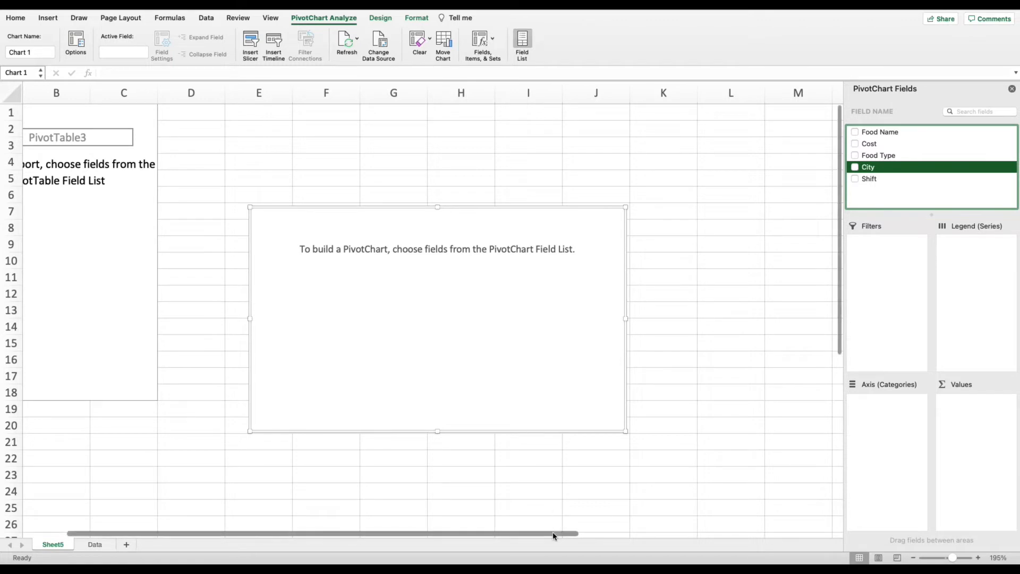
Add the Cost field to the PivotChart's values and move the chart up near cell D3.
left_click_drag(553, 535, 499, 535)
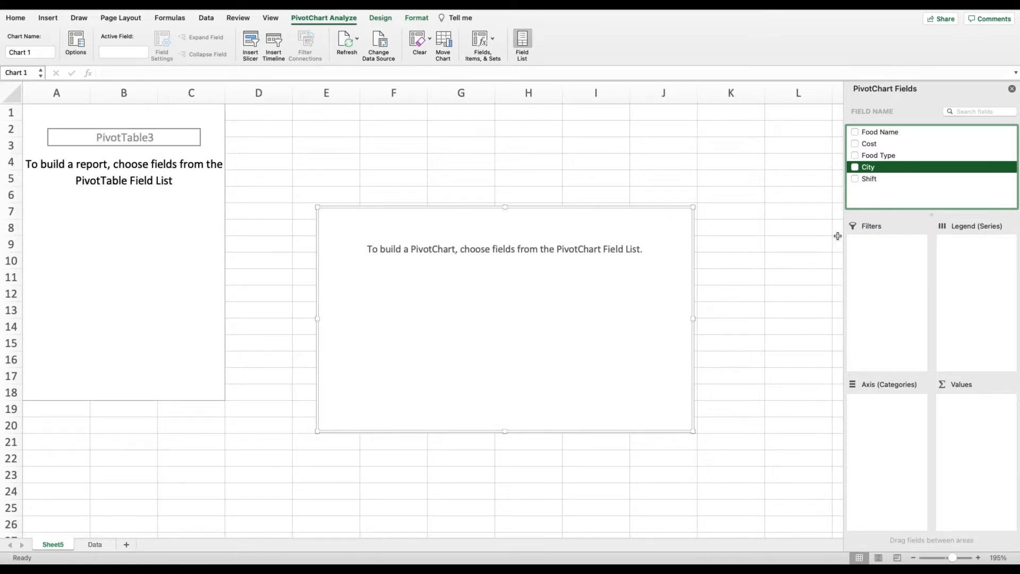
left_click(878, 146)
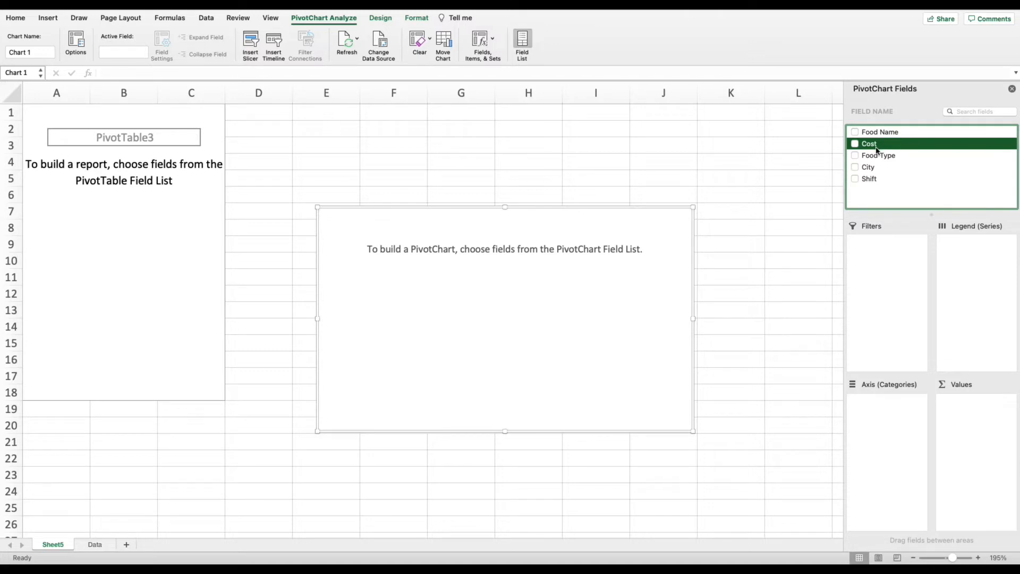
mouse_move(877, 150)
left_mouse_down()
mouse_move(868, 177)
mouse_move(903, 303)
mouse_move(970, 446)
mouse_move(974, 418)
left_mouse_up()
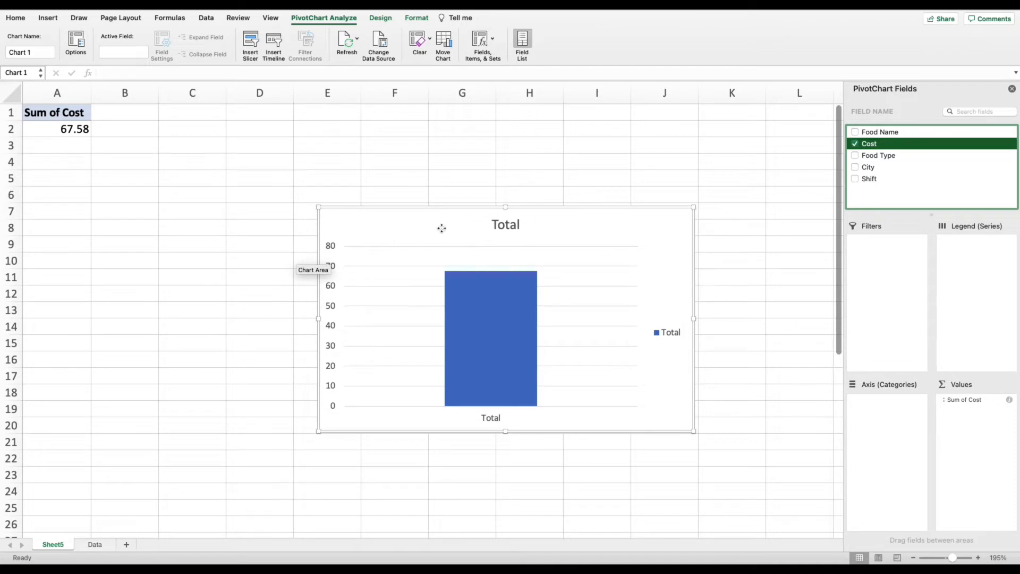
left_click_drag(440, 225, 351, 157)
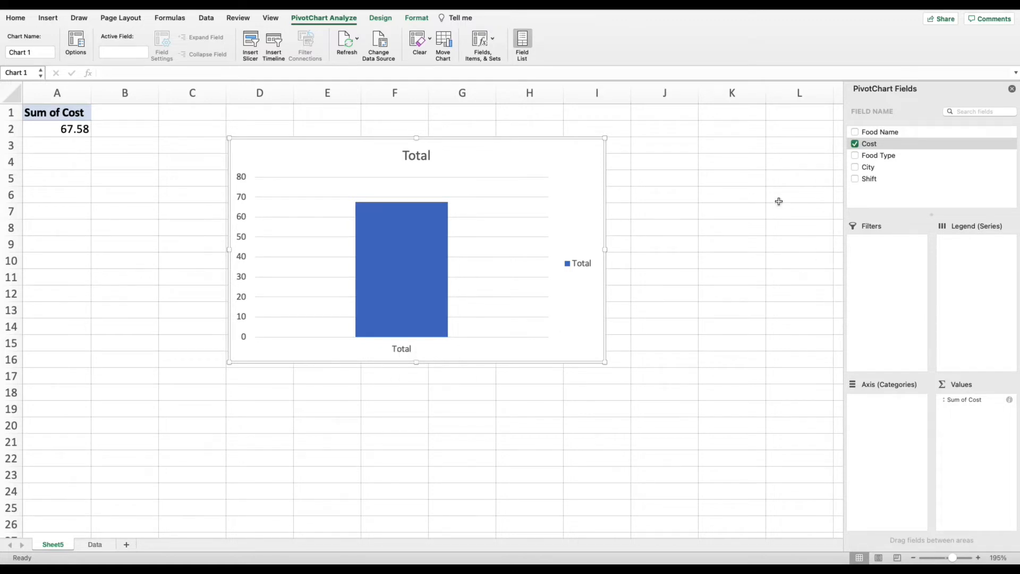
Add the City field to the PivotChart's axis categories and check the cost bars for the individual cities.
left_click(870, 168)
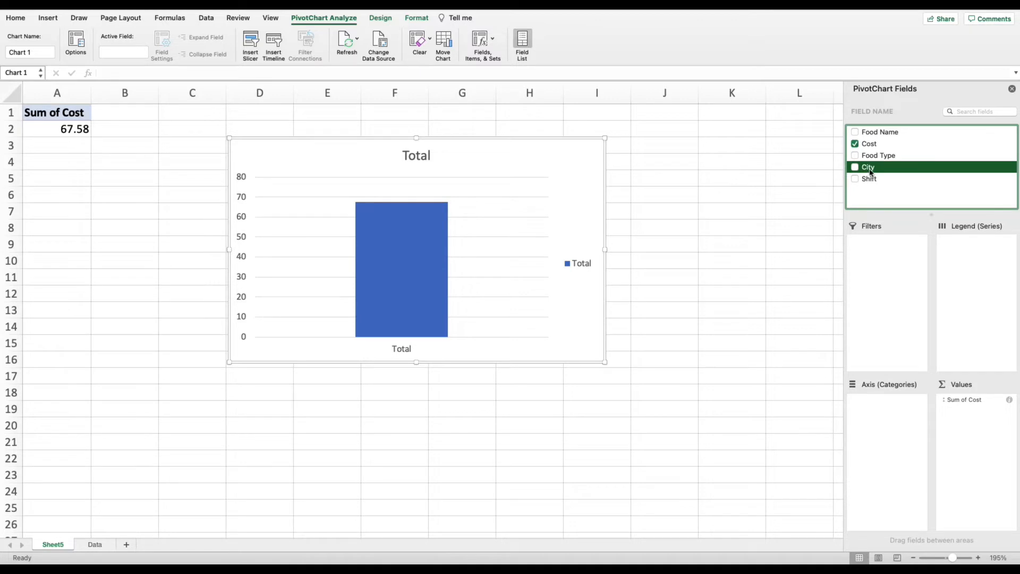
left_click_drag(870, 171, 888, 418)
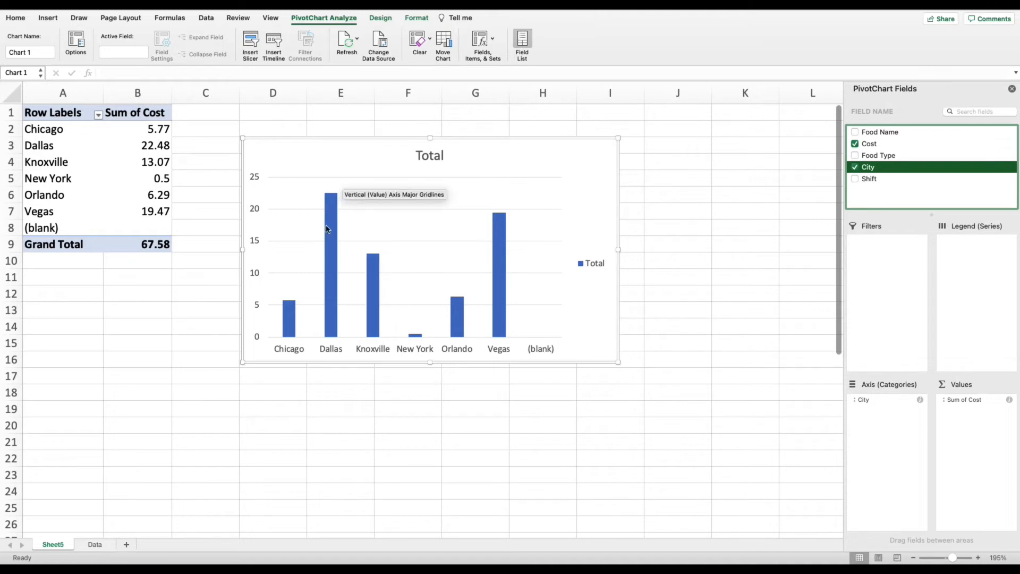
mouse_move(333, 205)
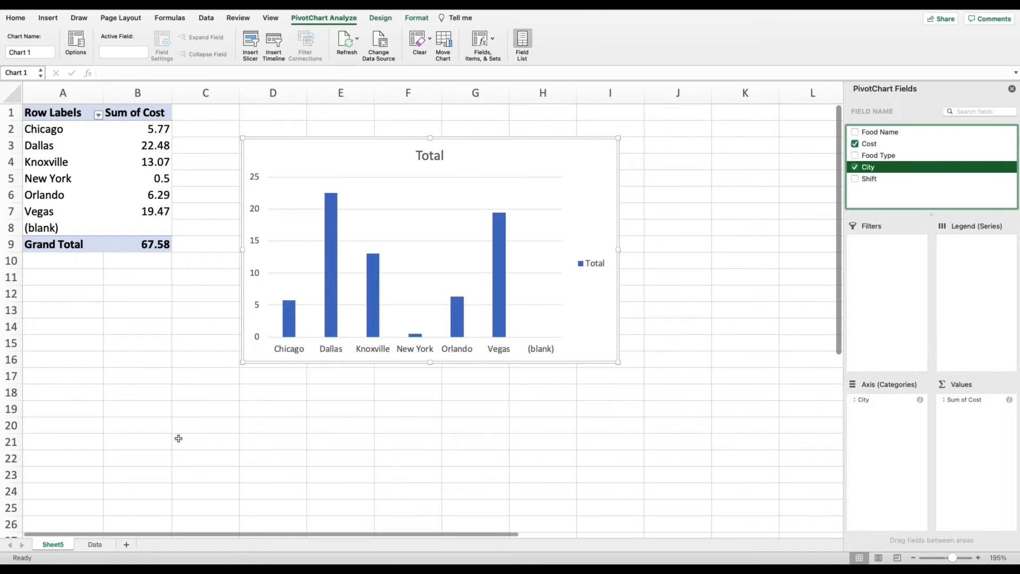
mouse_move(328, 321)
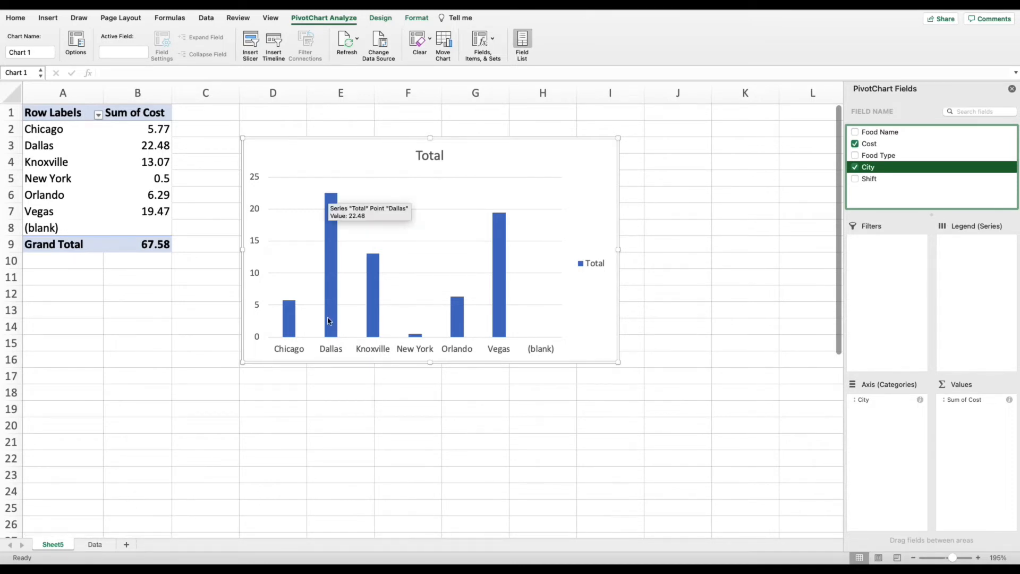
mouse_move(498, 302)
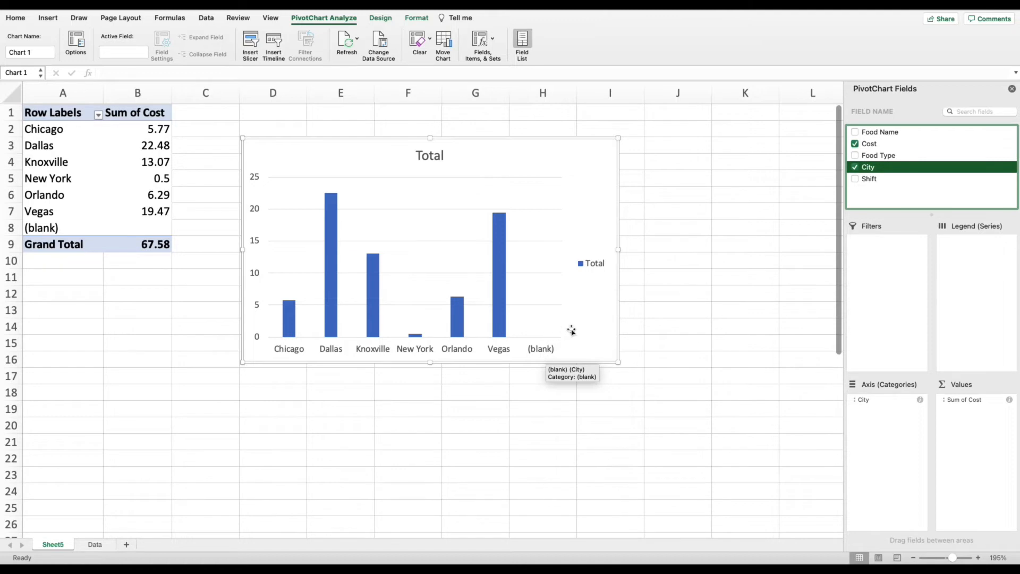
left_click(609, 181)
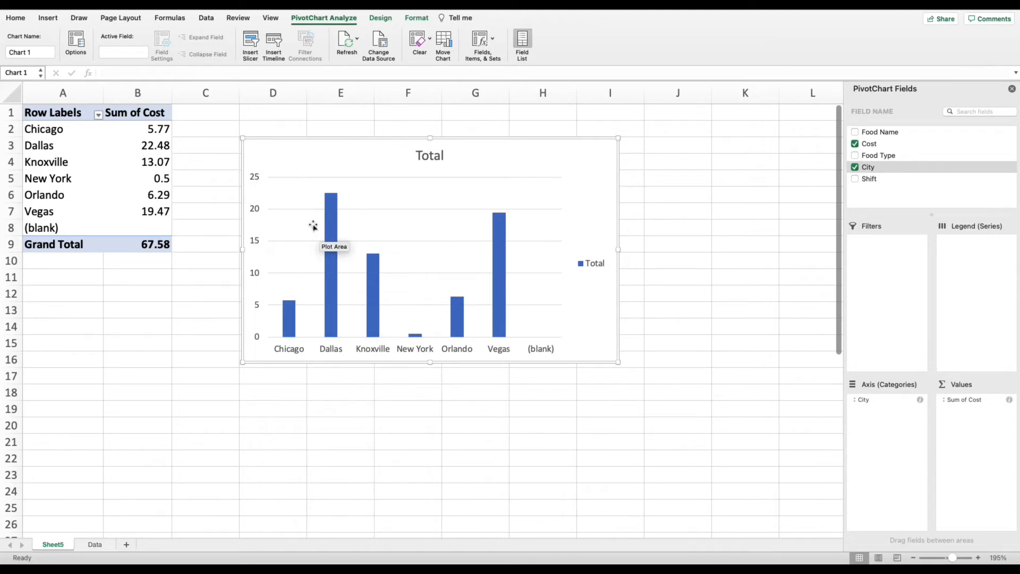
Format the Sum of Cost values in B2:B9 with the dollar Accounting format.
left_click(177, 139)
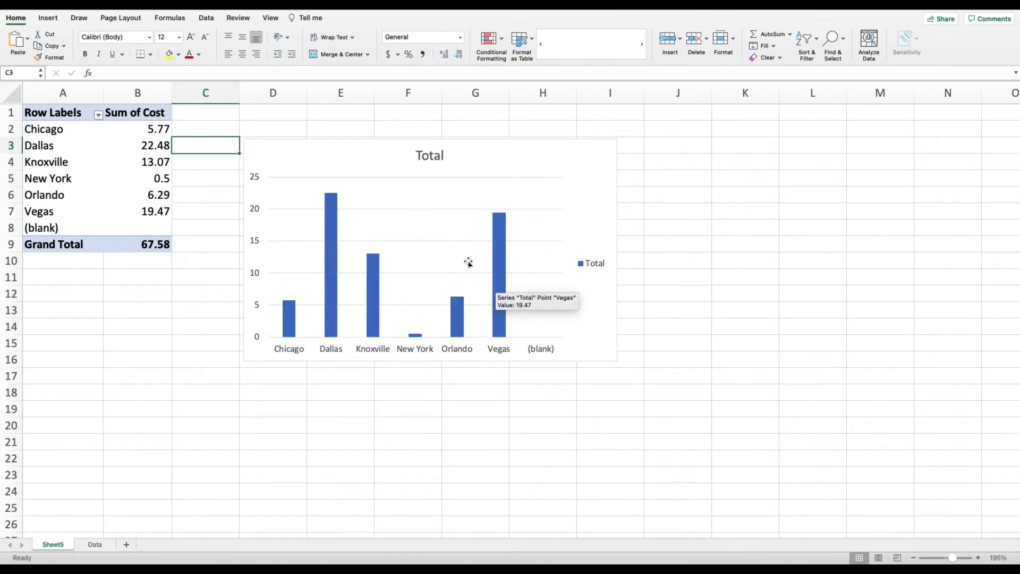
left_click_drag(160, 128, 155, 245)
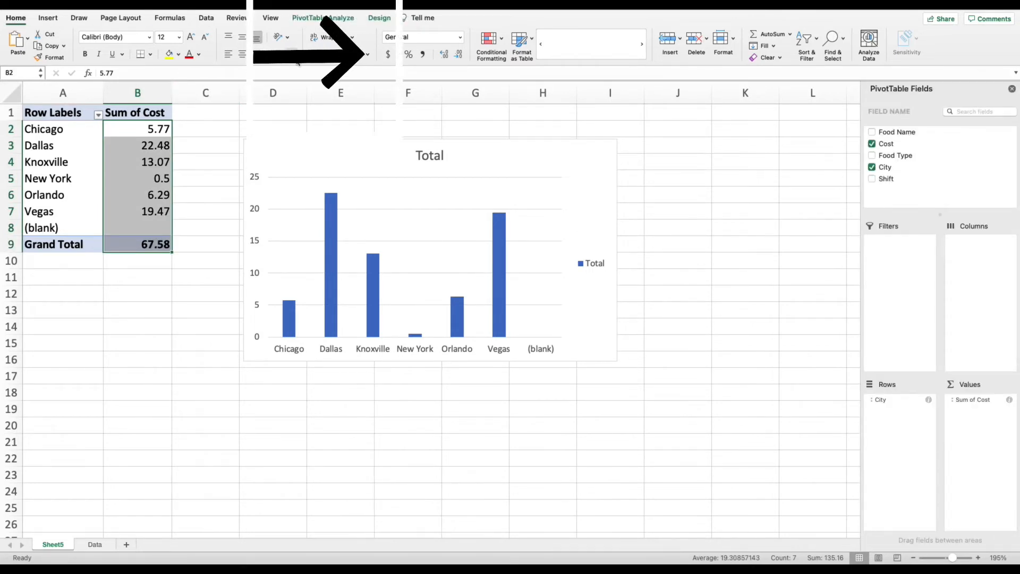
left_click(389, 54)
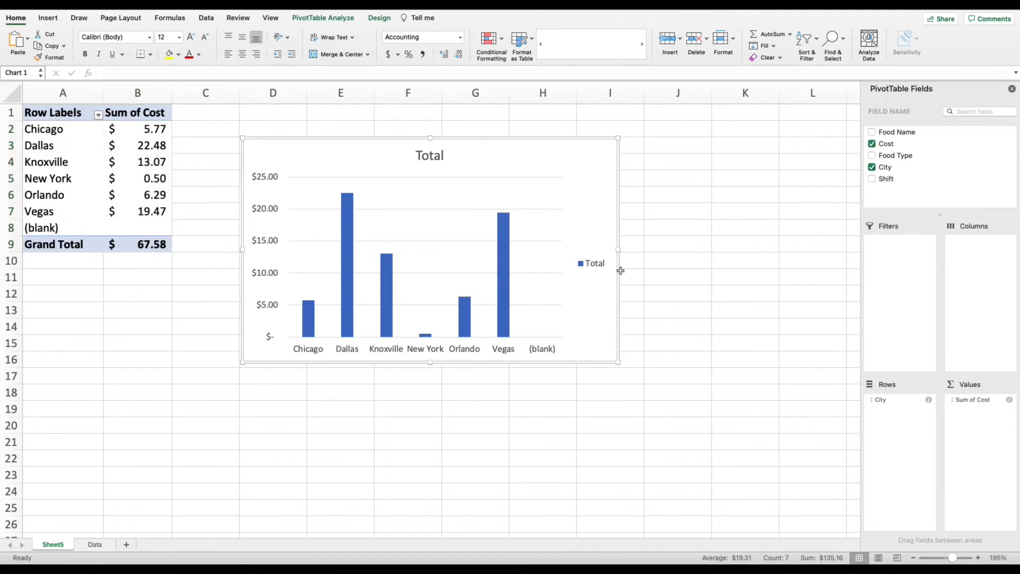
Widen the PivotChart slightly and change its title to Sales by City.
left_click_drag(617, 260, 632, 250)
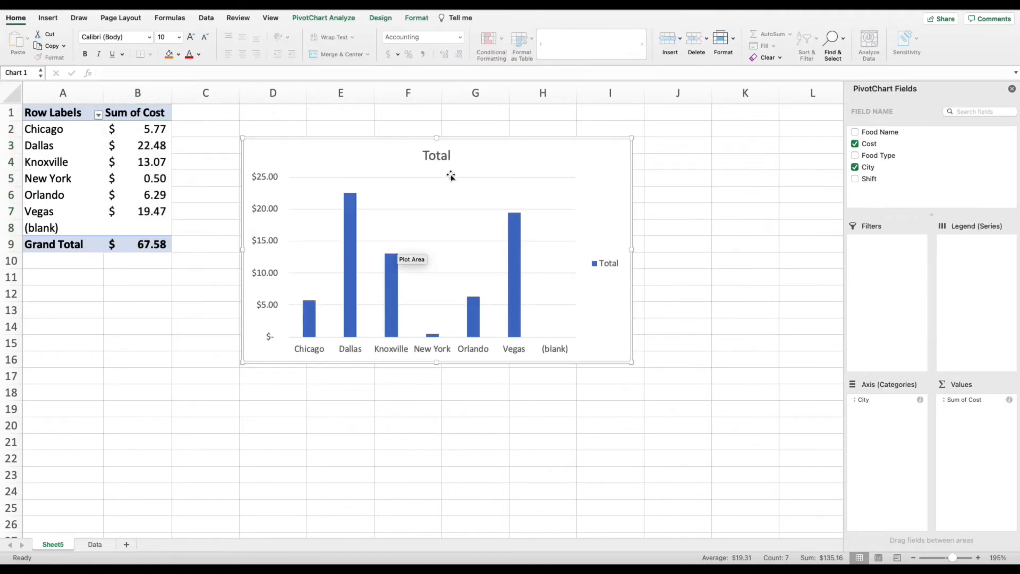
left_click(435, 156)
left_click(428, 156)
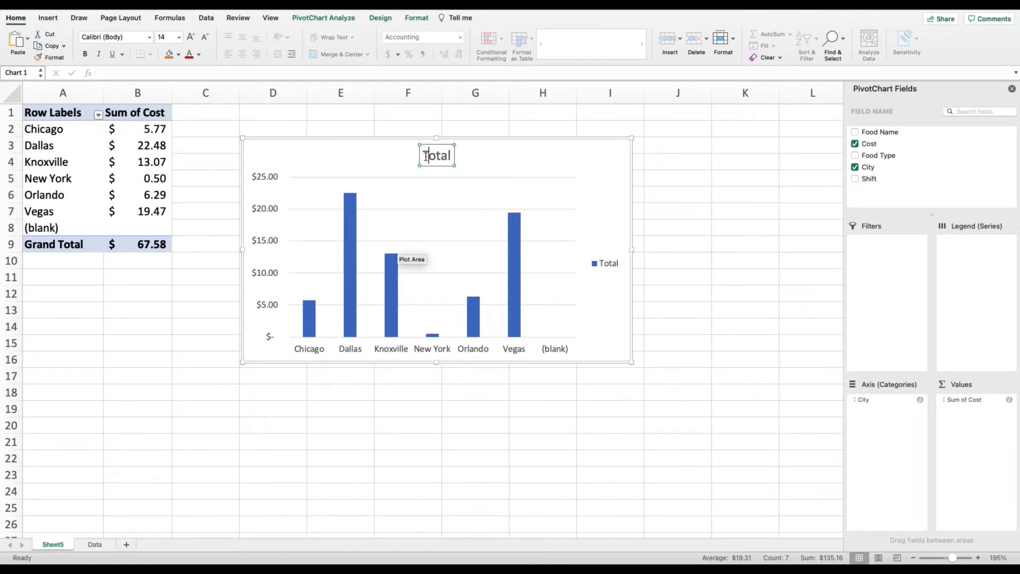
left_click_drag(423, 156, 451, 161)
type("Sales by City")
key("Return")
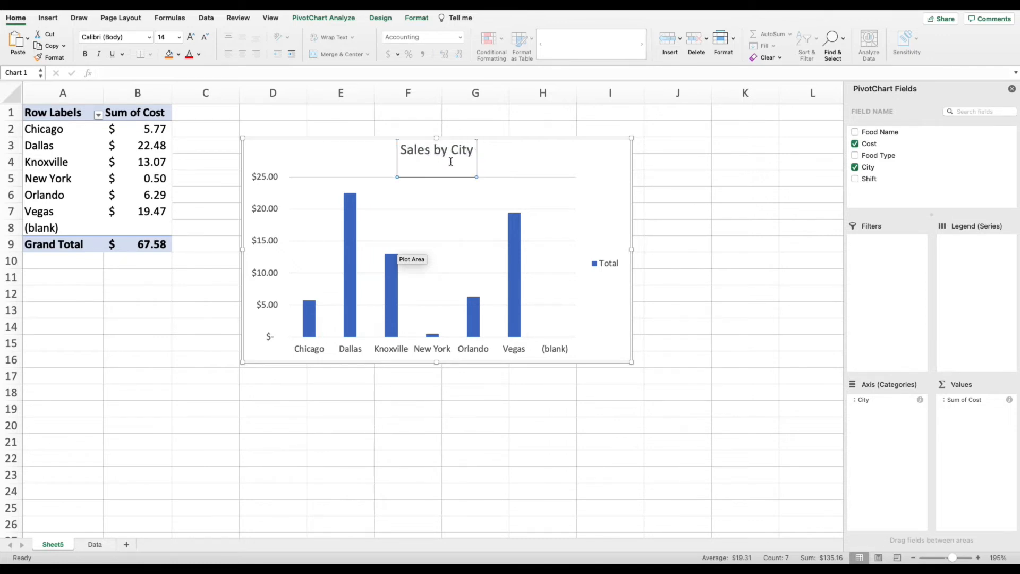
key("BackSpace")
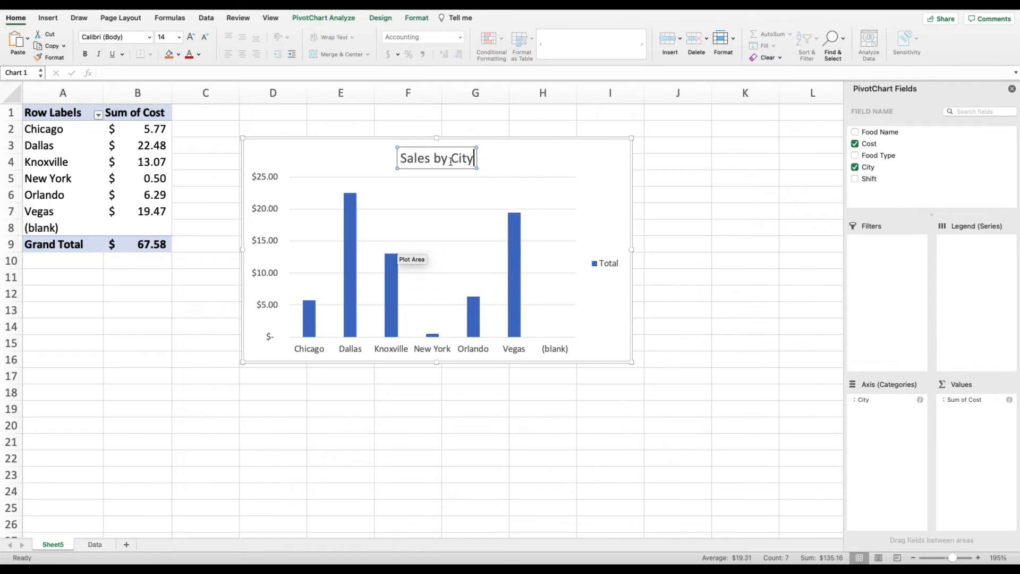
left_click(572, 160)
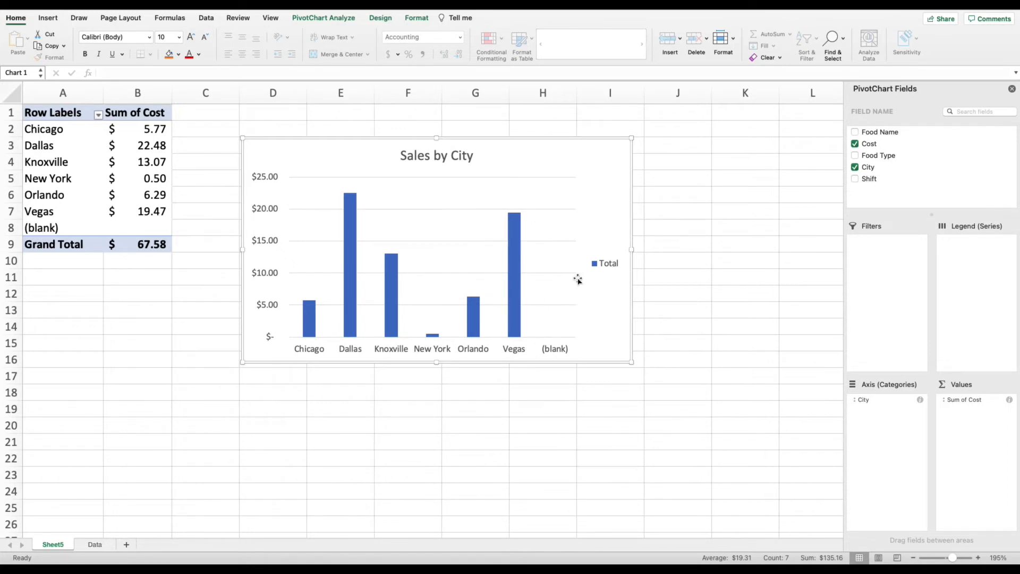
Delete the Total legend from the chart and enlarge the chart to the end of row 18 and column I.
left_click(608, 266)
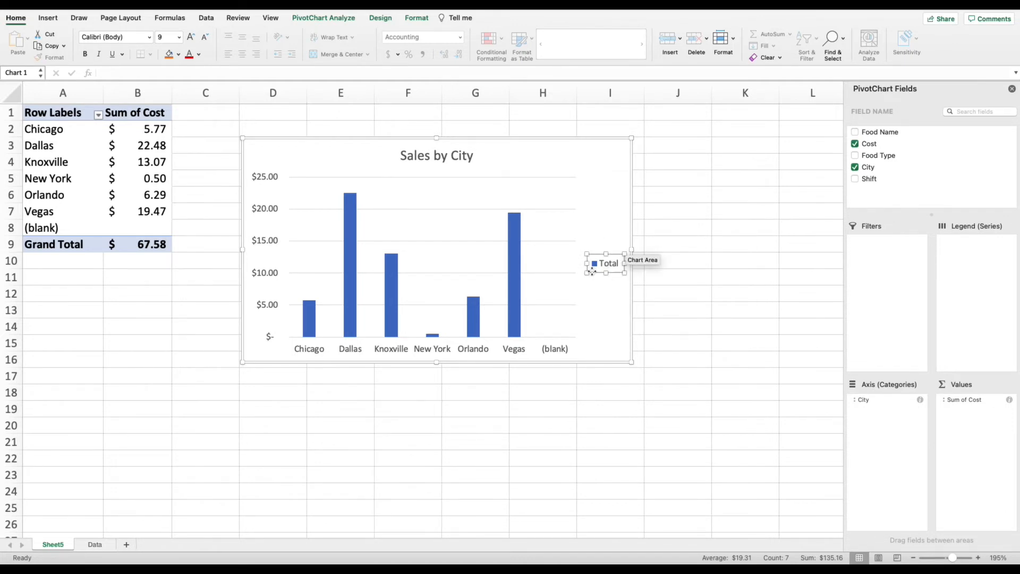
left_click(606, 355)
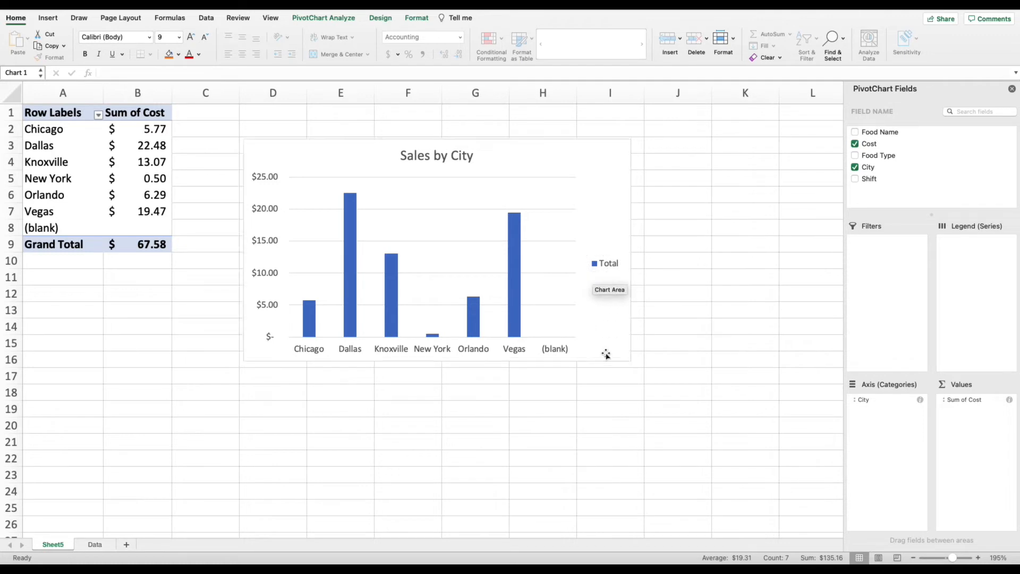
key("Delete")
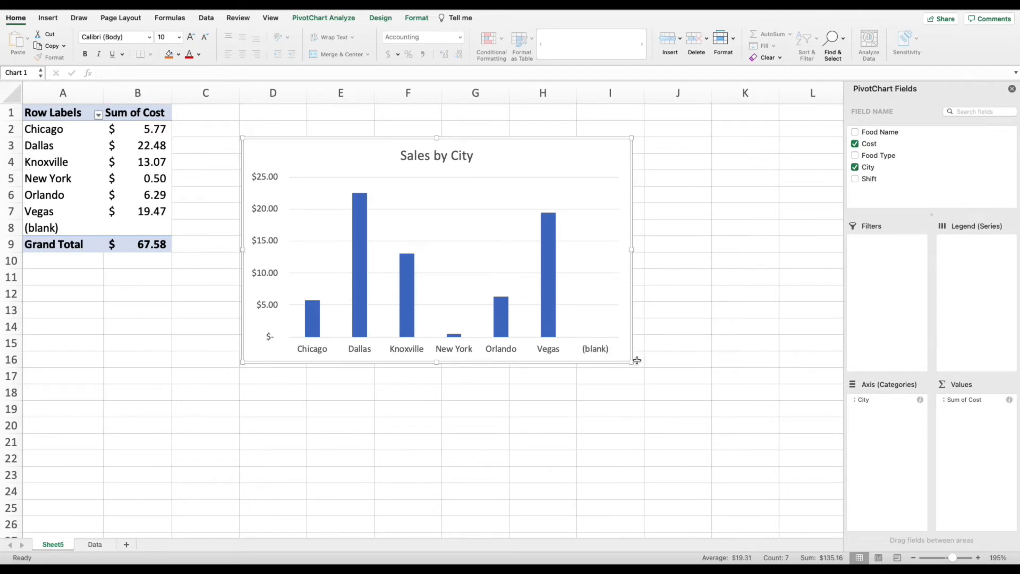
left_click_drag(634, 361, 679, 397)
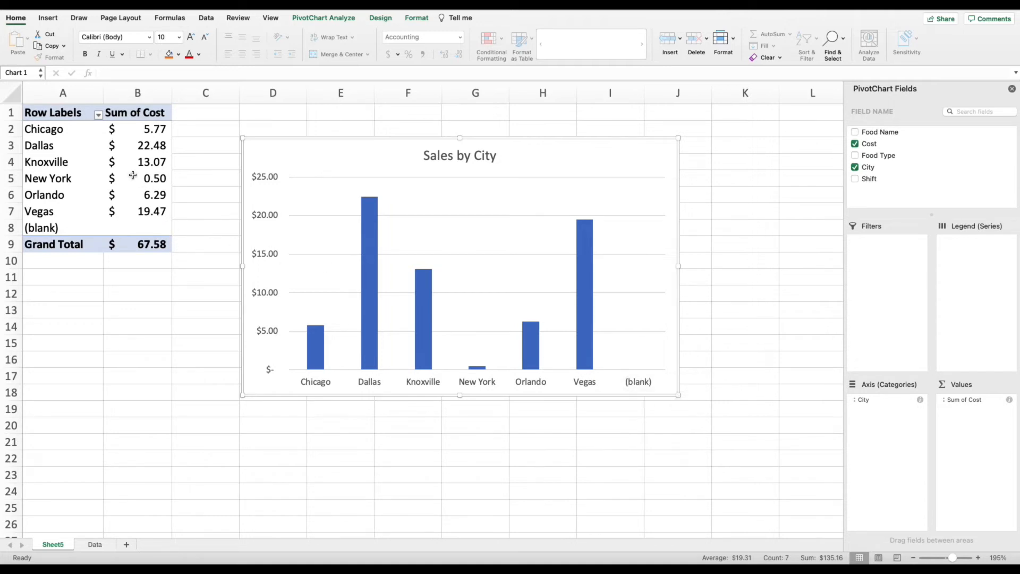
Filter the (blank) item out of the City row labels.
left_click(98, 116)
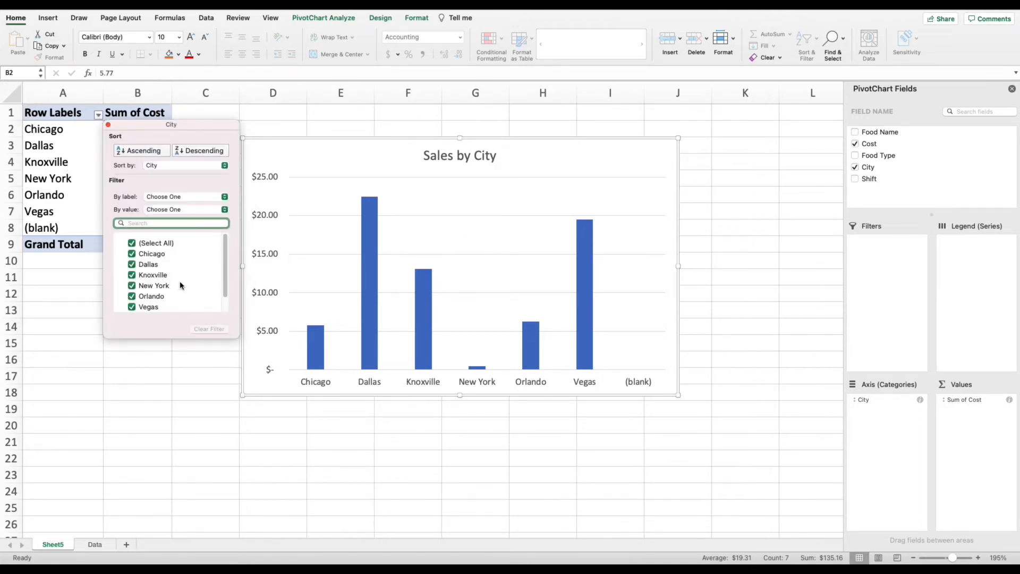
scroll(176, 285, "down", 2)
scroll(137, 265, "up", 2)
scroll(145, 292, "down", 1)
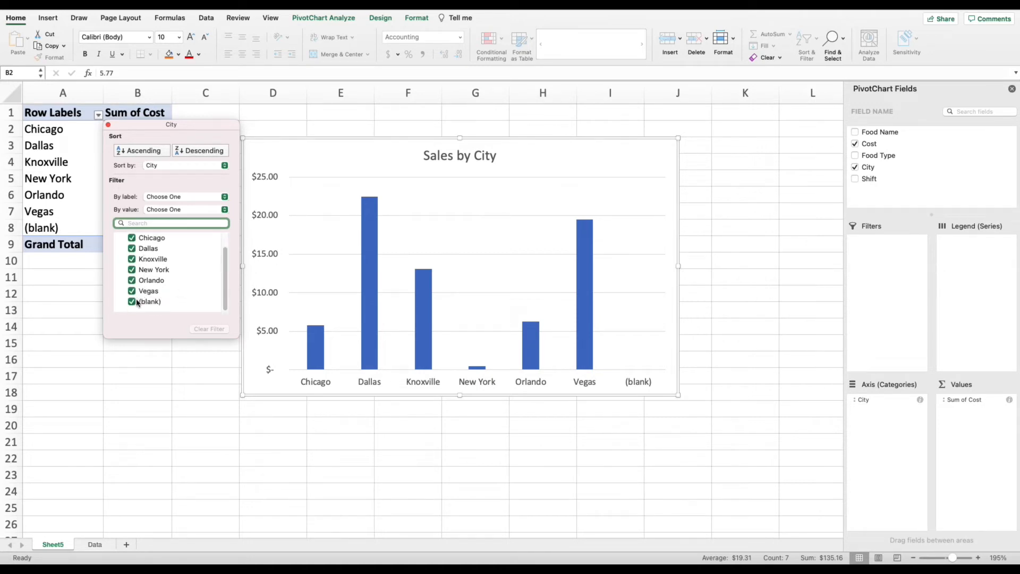
left_click(132, 301)
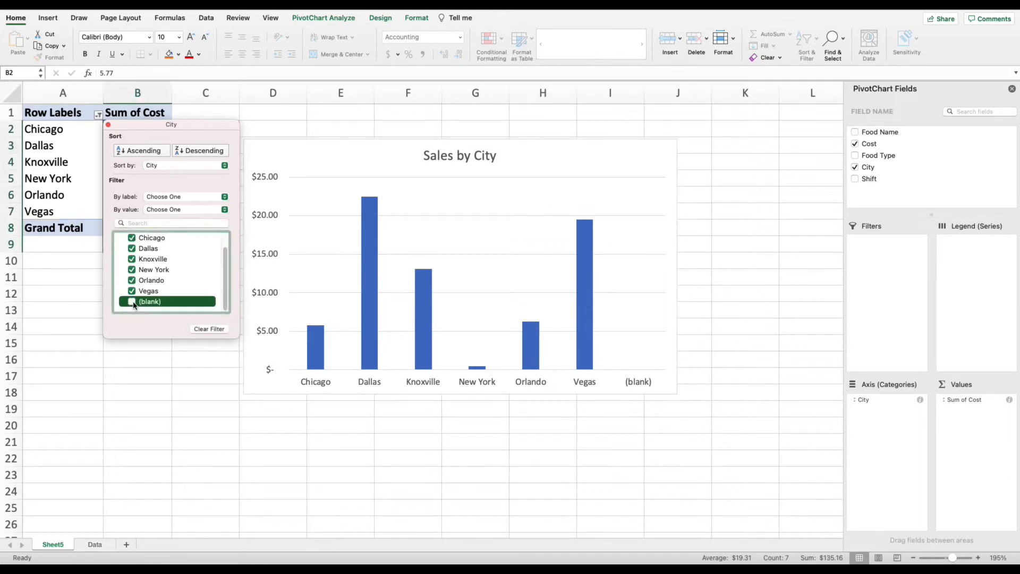
left_click(184, 375)
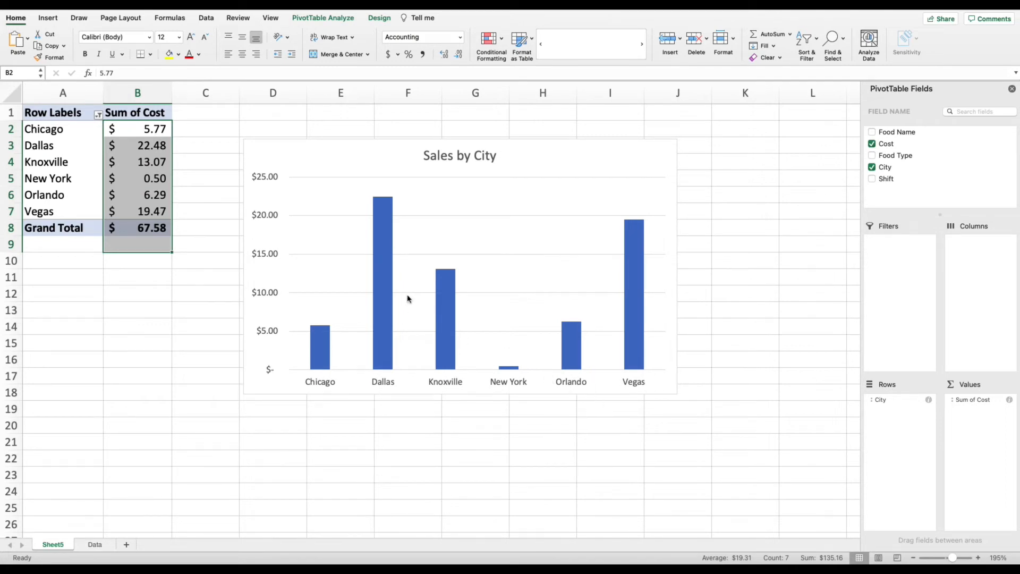
Sort the PivotTable's cities by Sum of Cost from largest to smallest.
left_click(509, 207)
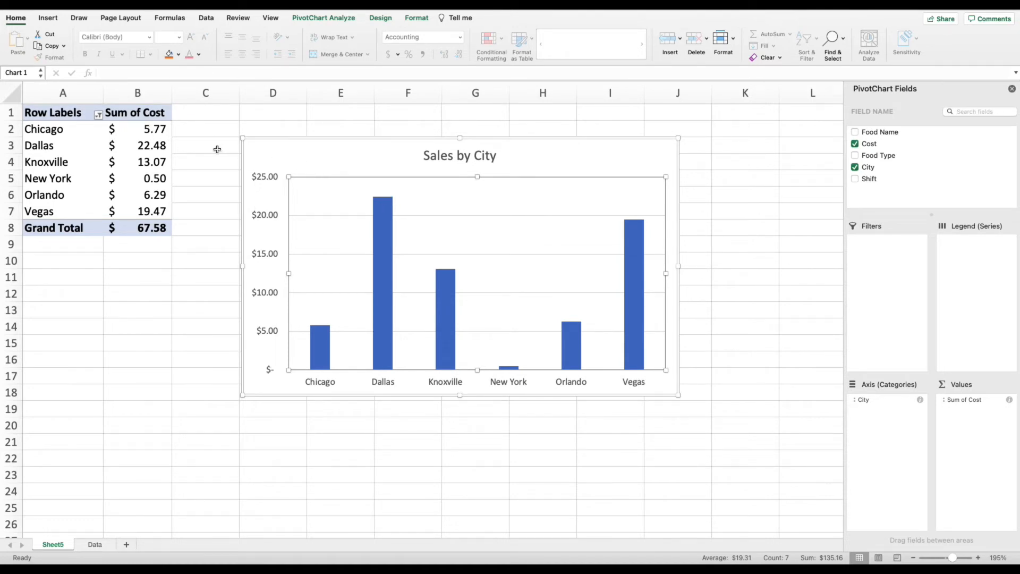
left_click(176, 130)
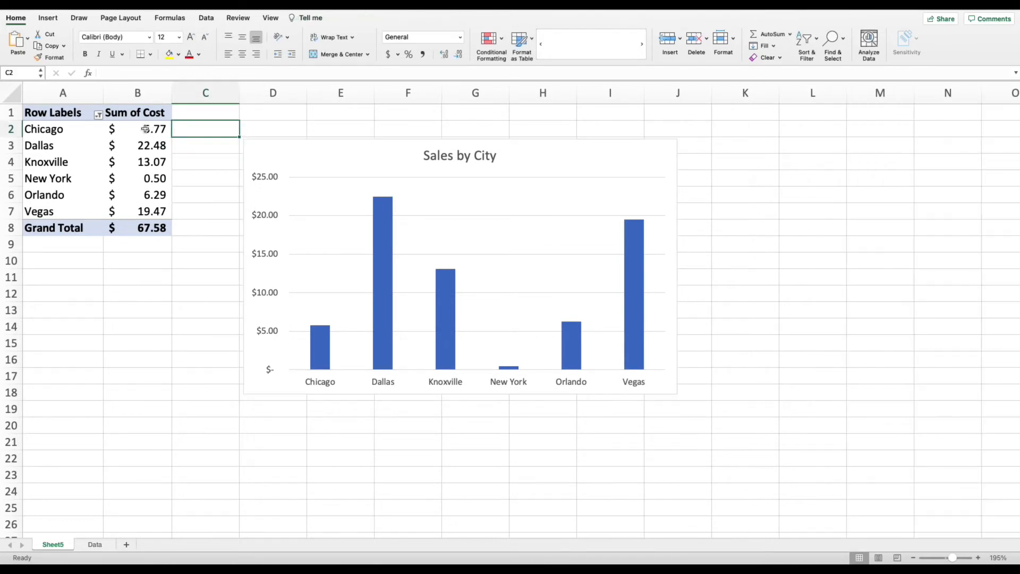
left_click(146, 134)
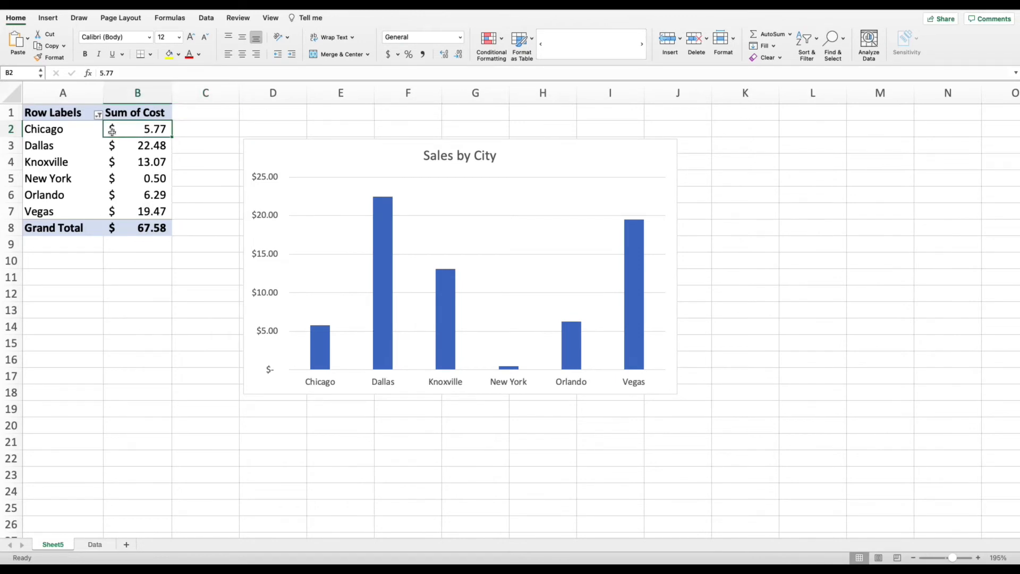
right_click(158, 130)
mouse_move(218, 192)
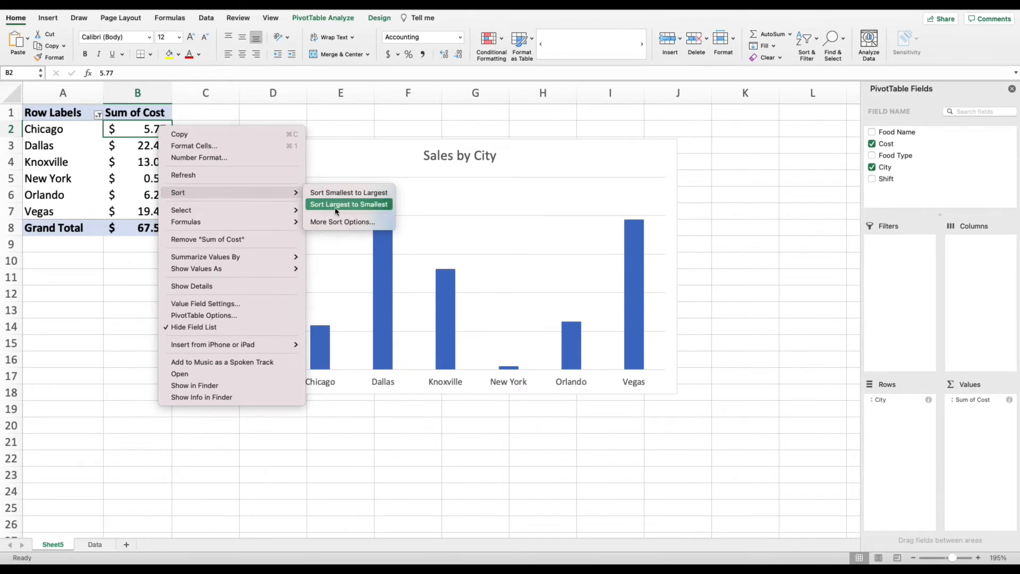
left_click(359, 206)
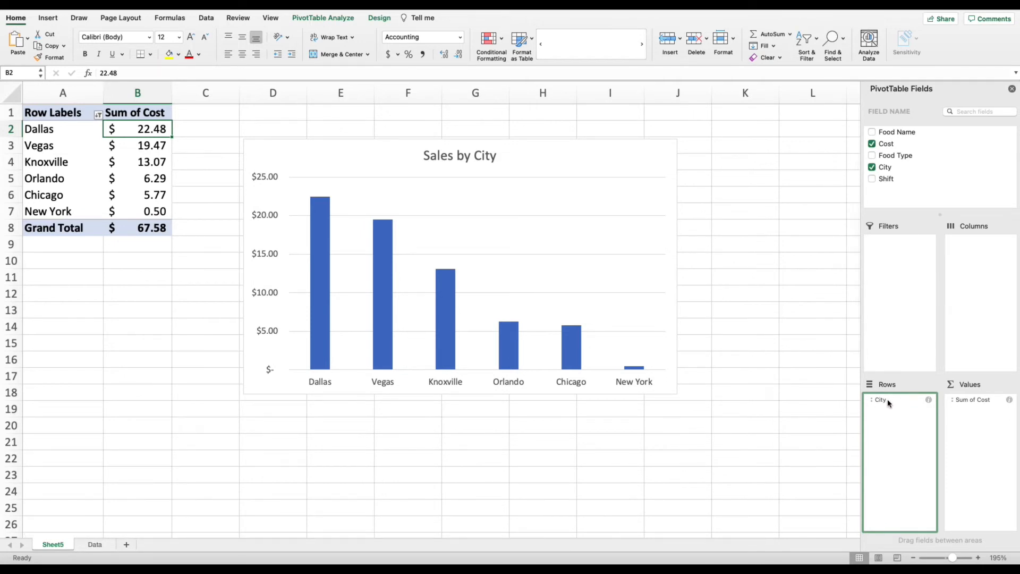
Replace the City field with Food Type in the PivotTable rows and select the word City in the chart title.
left_click_drag(890, 404, 723, 350)
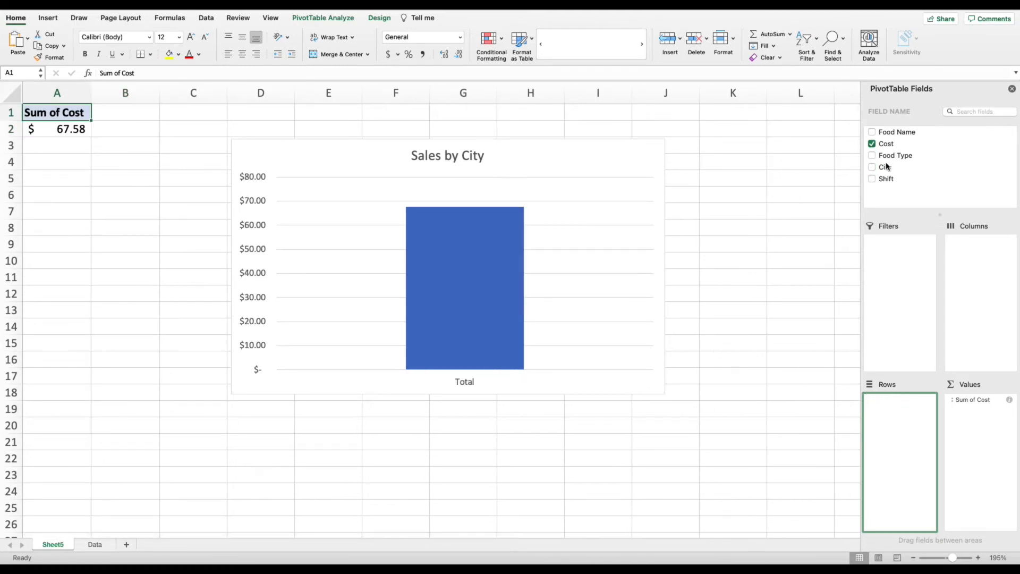
left_click_drag(886, 160, 899, 424)
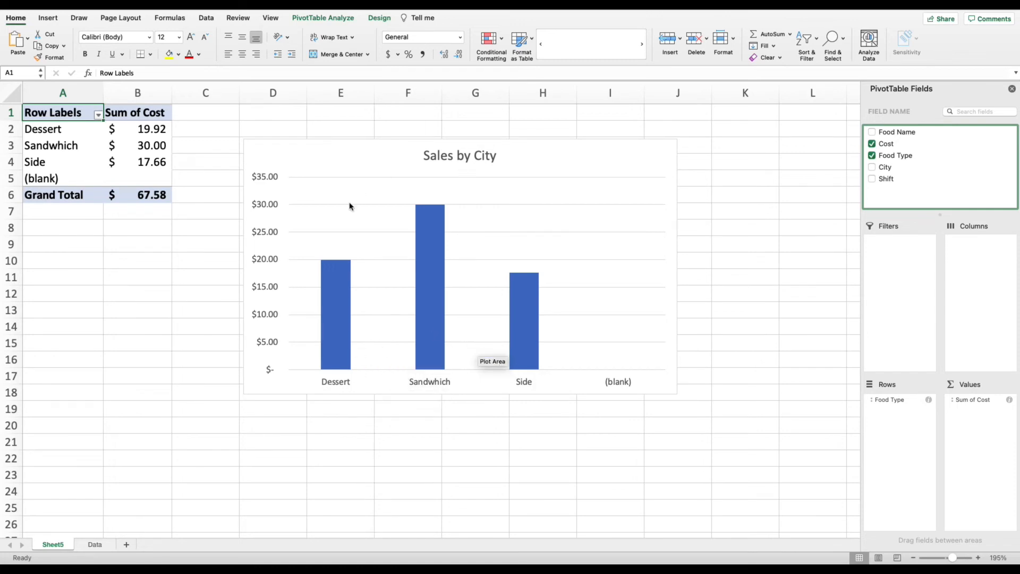
left_click(474, 157)
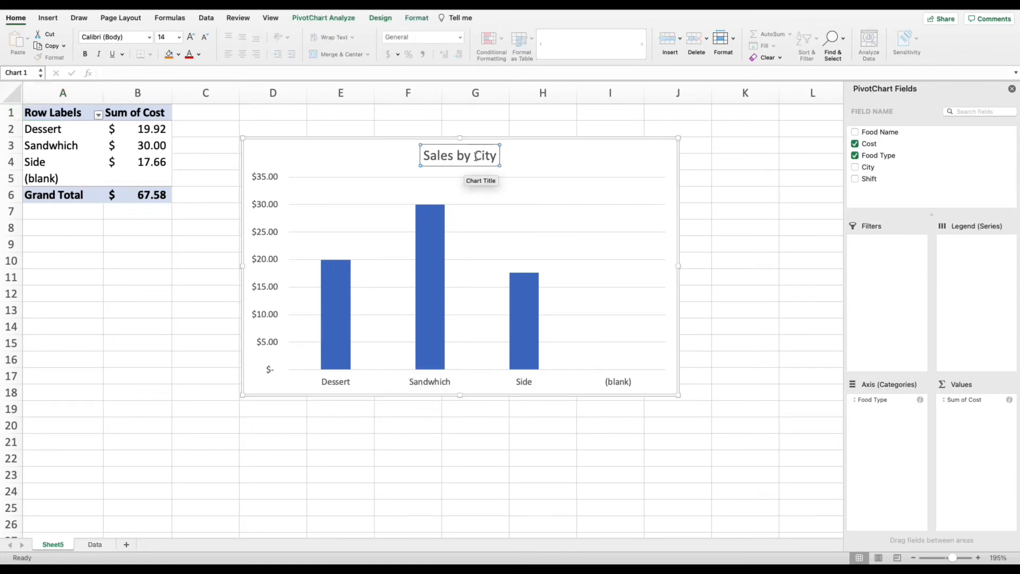
left_click(478, 157)
left_click_drag(480, 157, 496, 157)
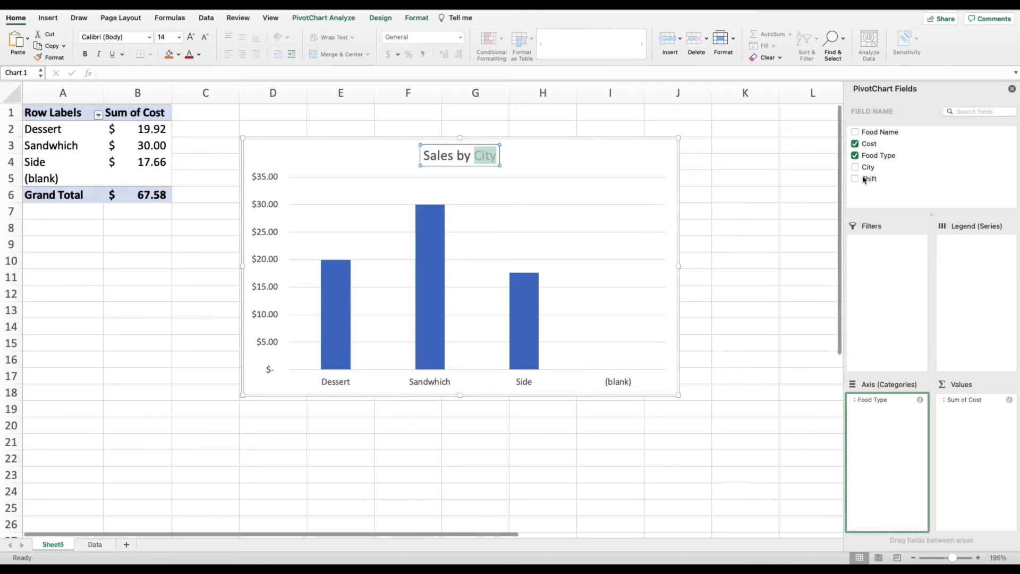
Try the City field as a PivotChart filter and take it out of the filters again.
left_click(907, 167)
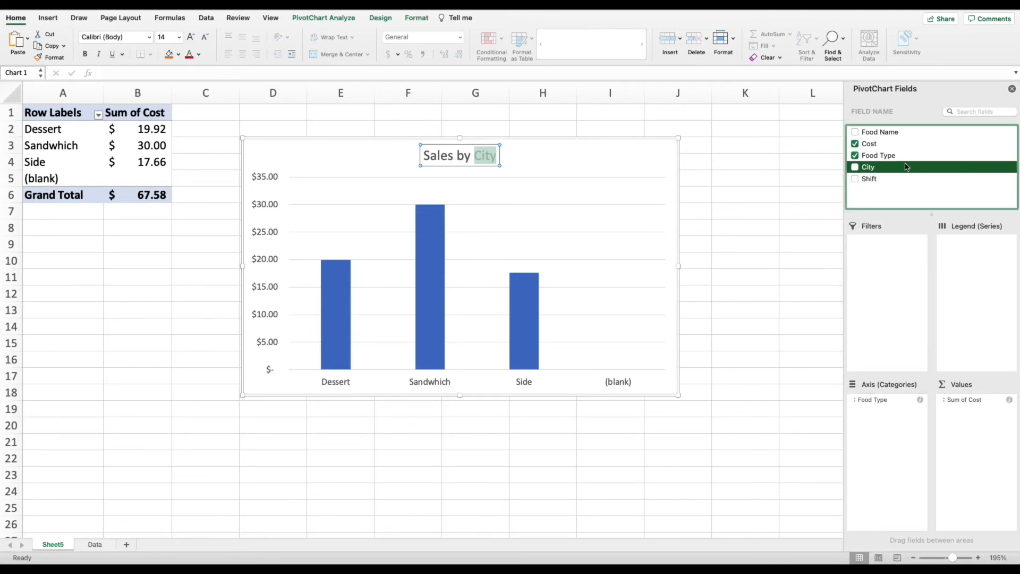
left_click_drag(871, 170, 876, 265)
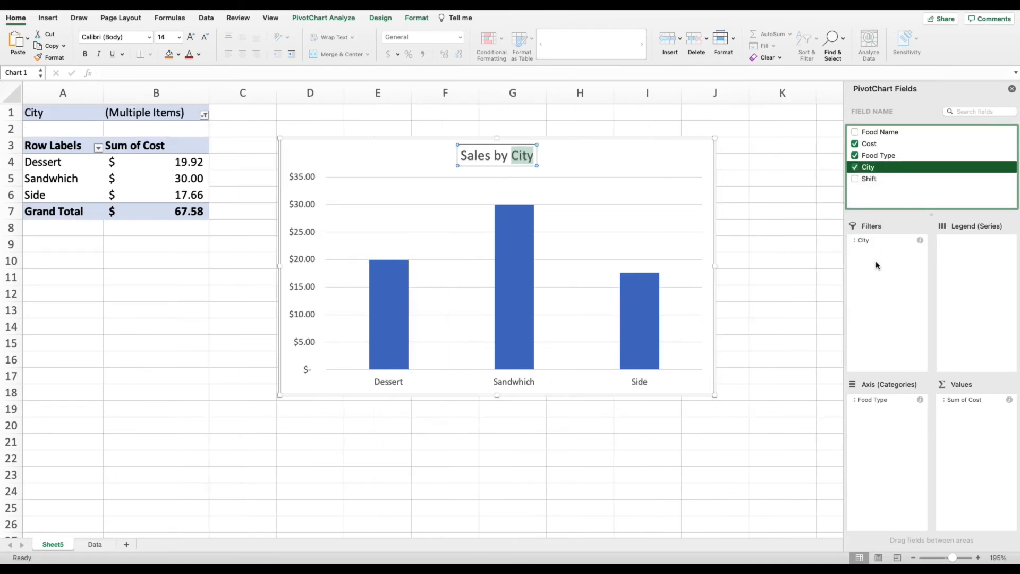
left_click(608, 179)
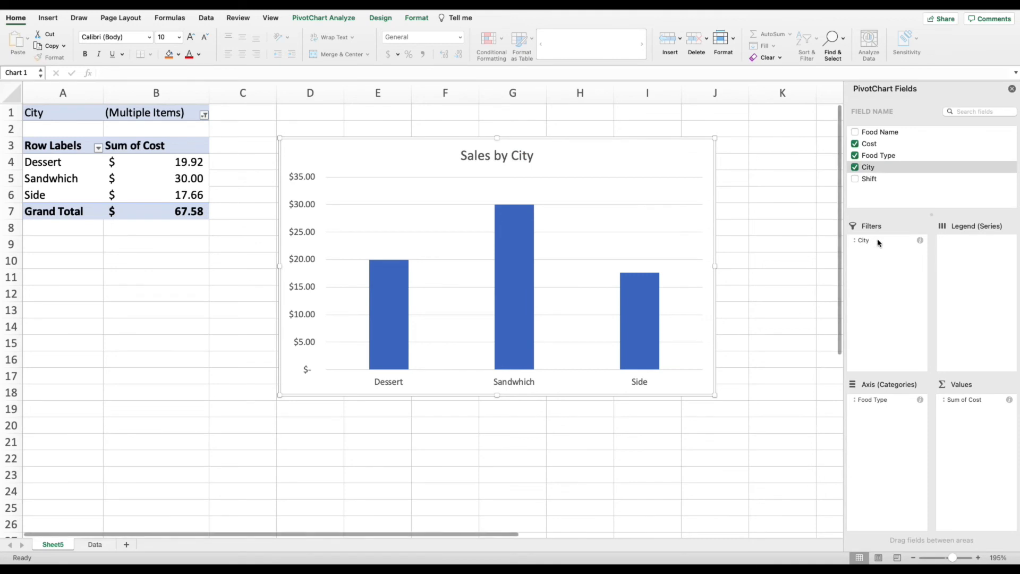
left_click_drag(878, 243, 790, 244)
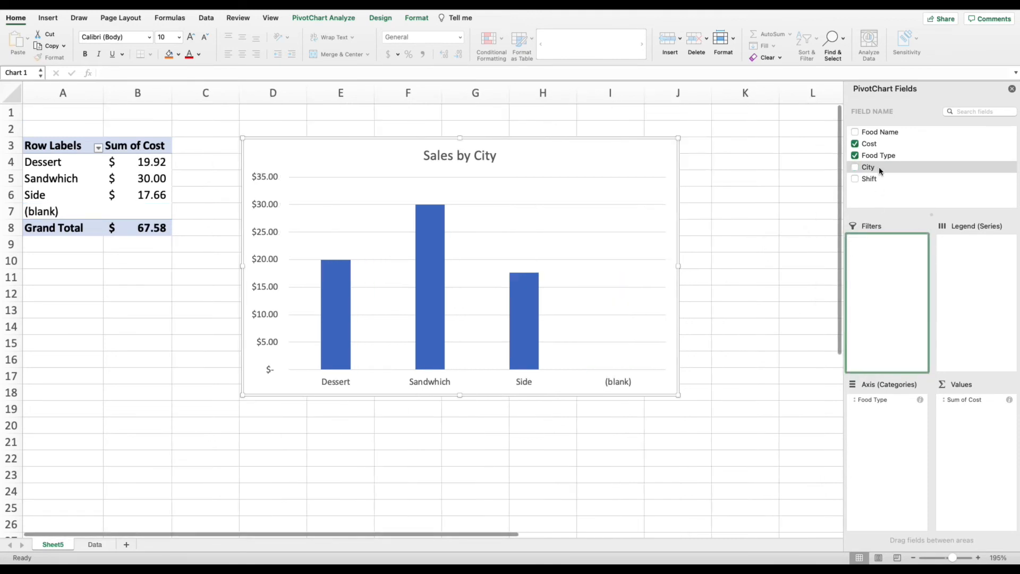
Add the City field as a PivotChart filter and limit it to Chicago only.
left_click_drag(879, 170, 889, 269)
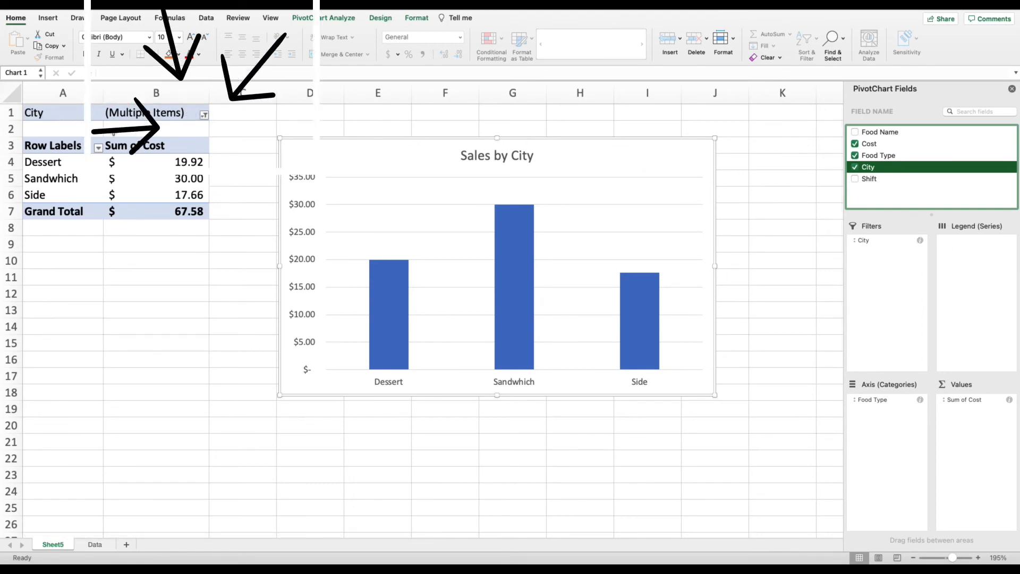
left_click(204, 115)
left_click(237, 150)
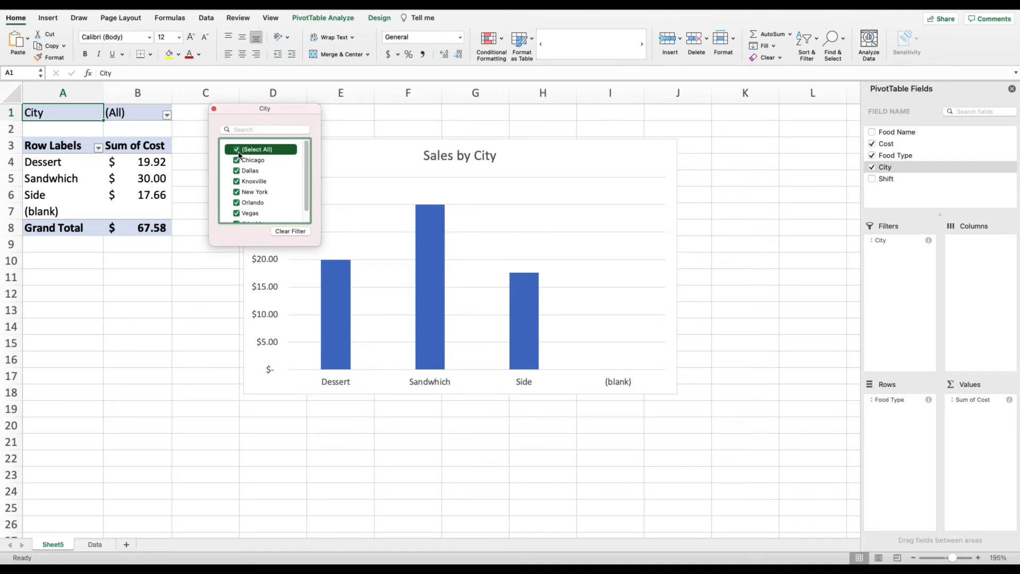
left_click(237, 151)
left_click(238, 160)
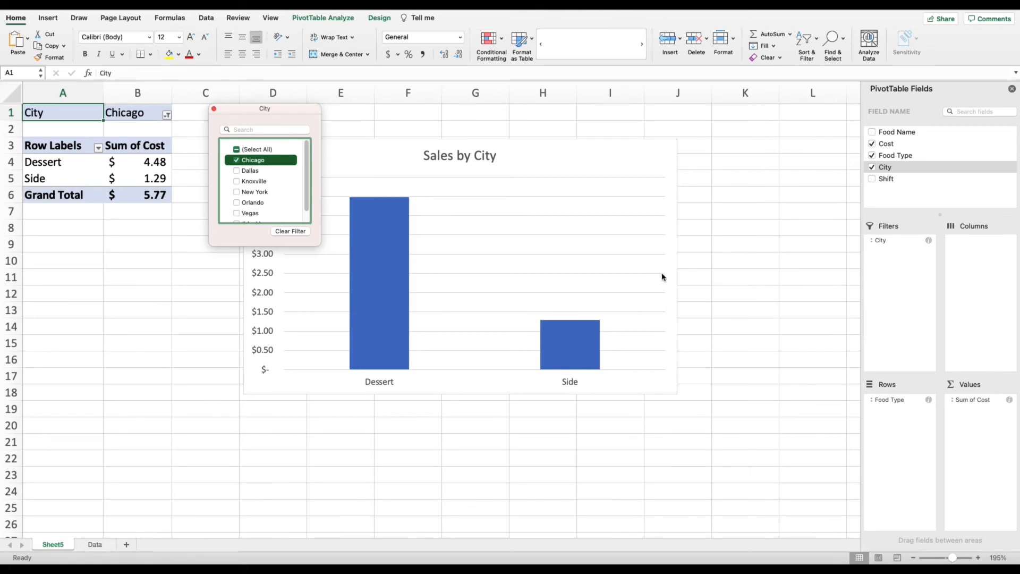
key("Escape")
Change the chart title to "Food Type For Chicago".
left_click(474, 155)
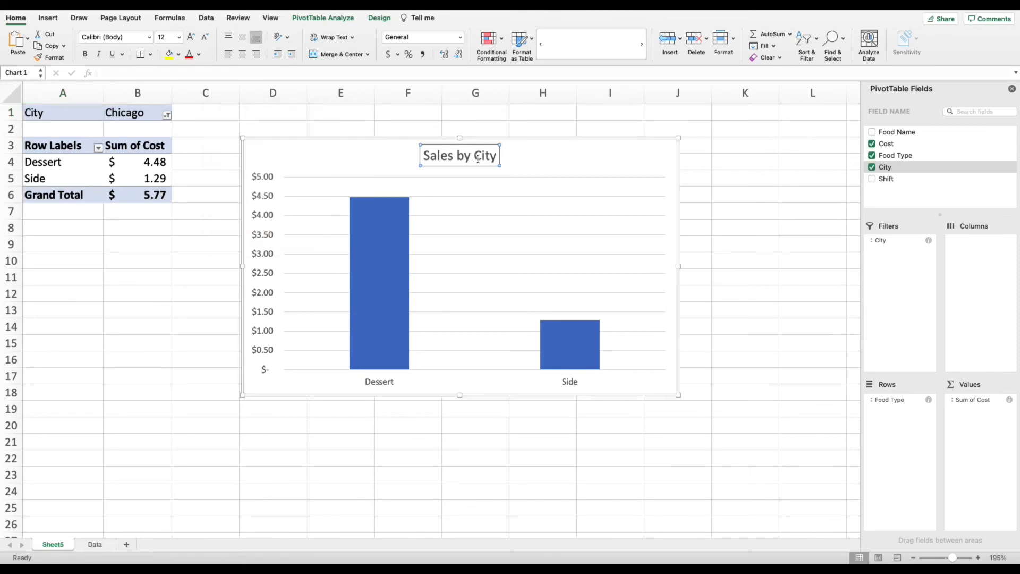
left_click_drag(477, 156, 429, 155)
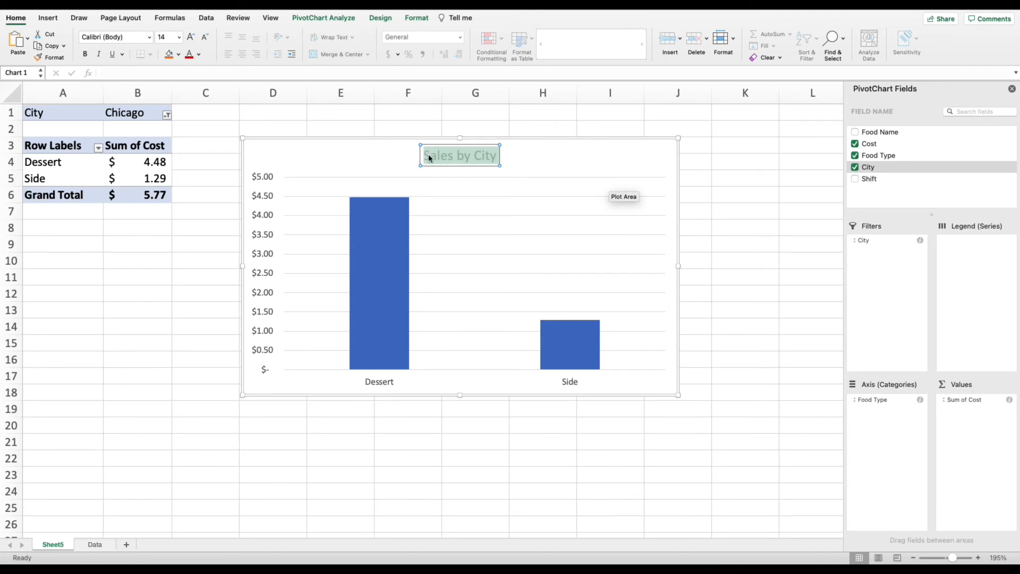
type("Food")
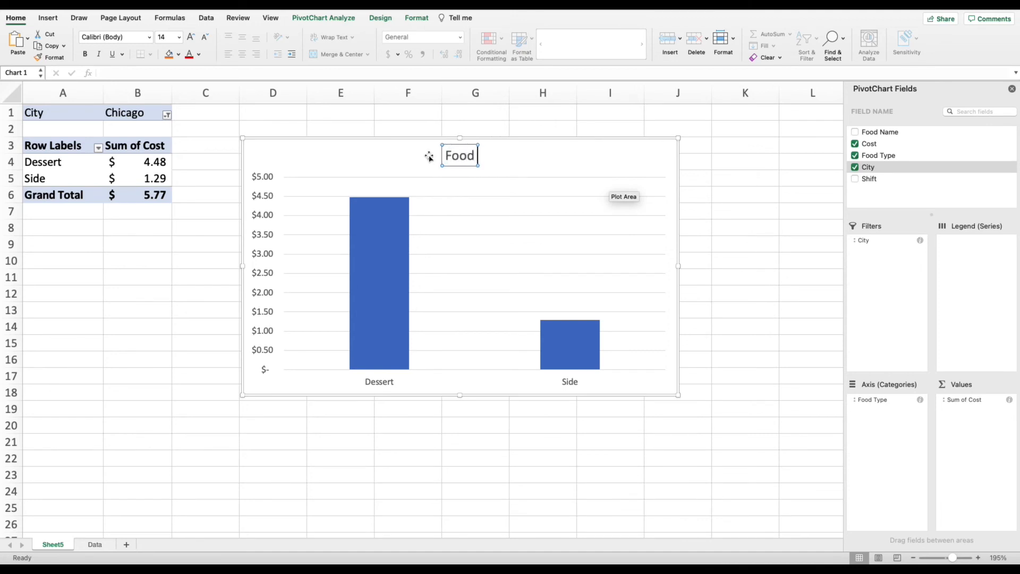
type(" Type by")
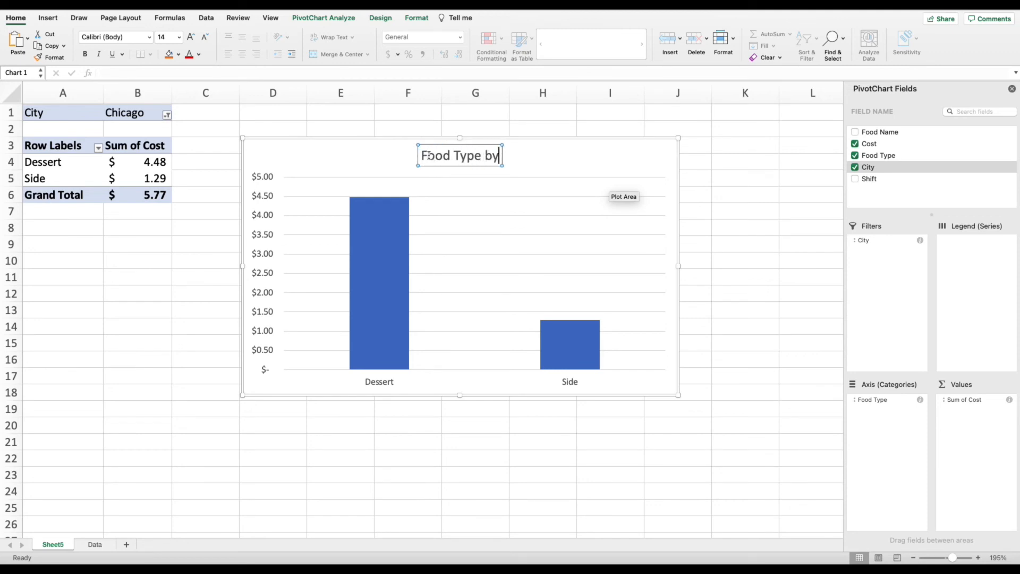
key("BackSpace")
key("BackSpace")
type("For Chica")
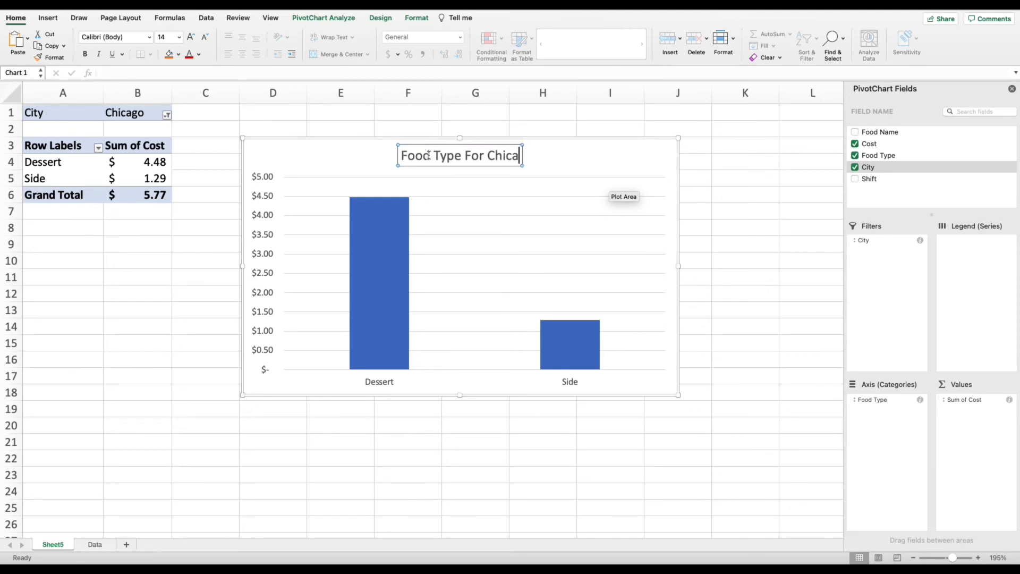
type("go")
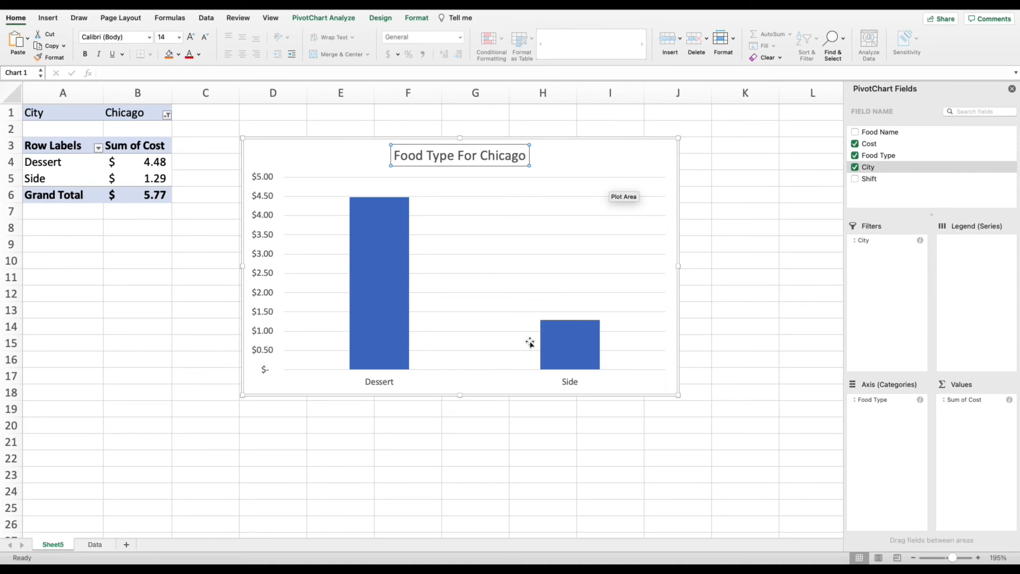
left_click(478, 391)
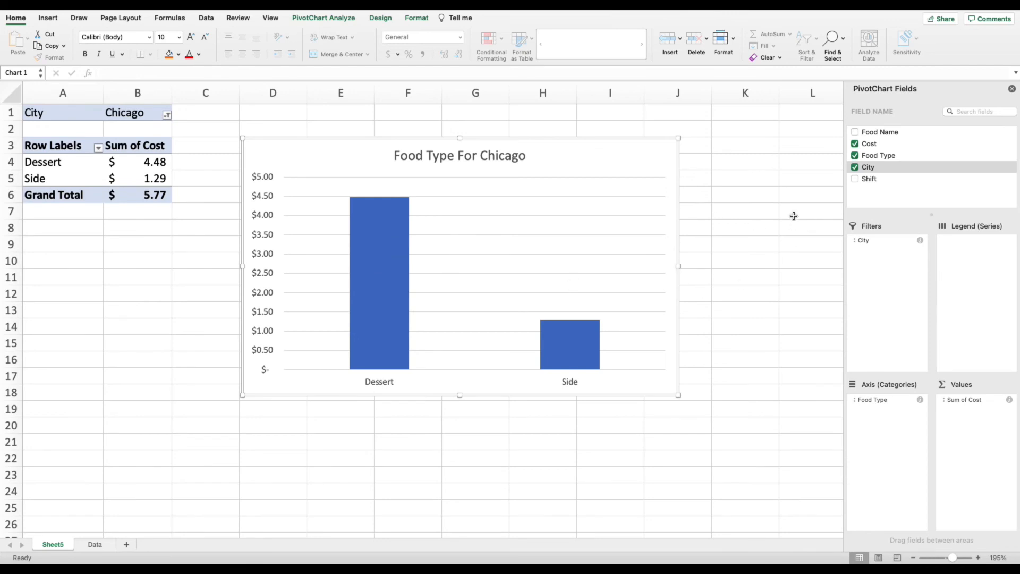
Remove City from the PivotChart filters and filter the (blank) item out of the Food Type row labels.
left_click_drag(895, 241, 760, 202)
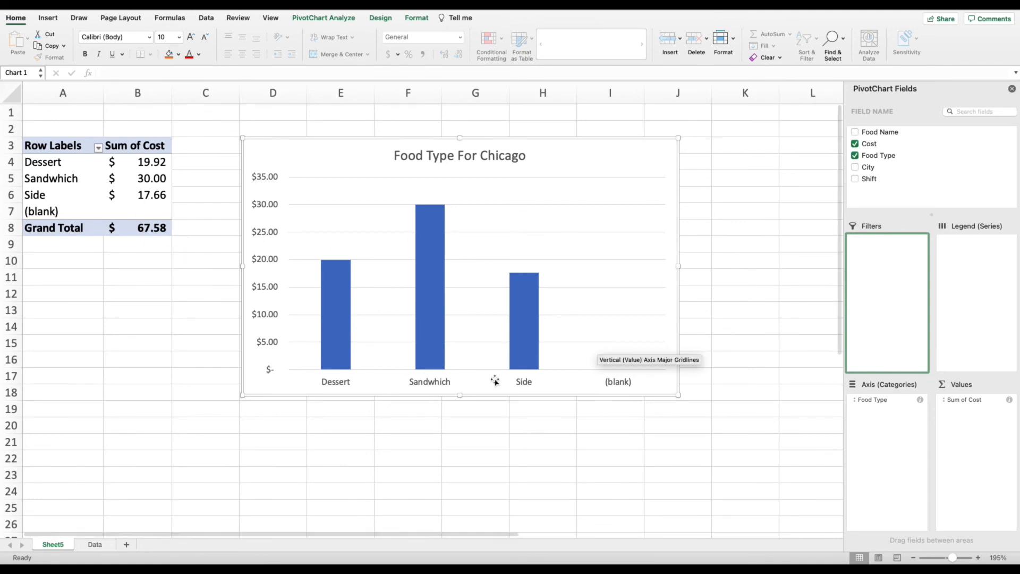
left_click(98, 148)
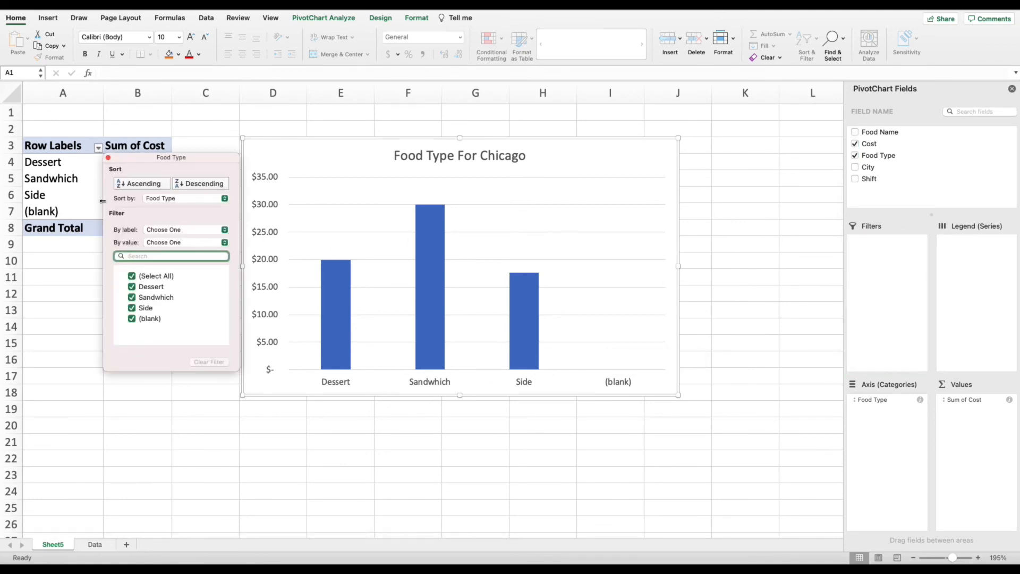
left_click(134, 321)
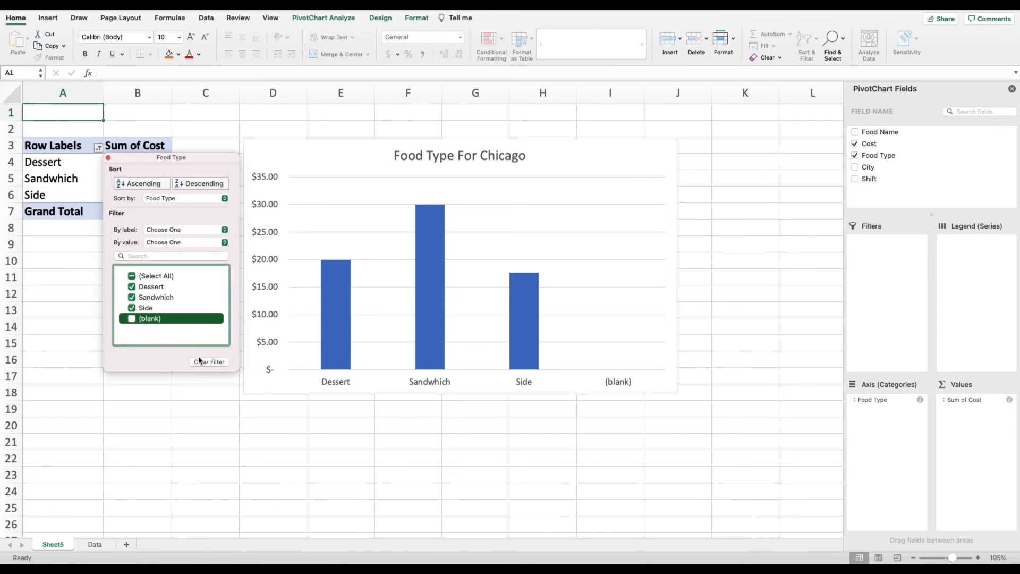
left_click(275, 426)
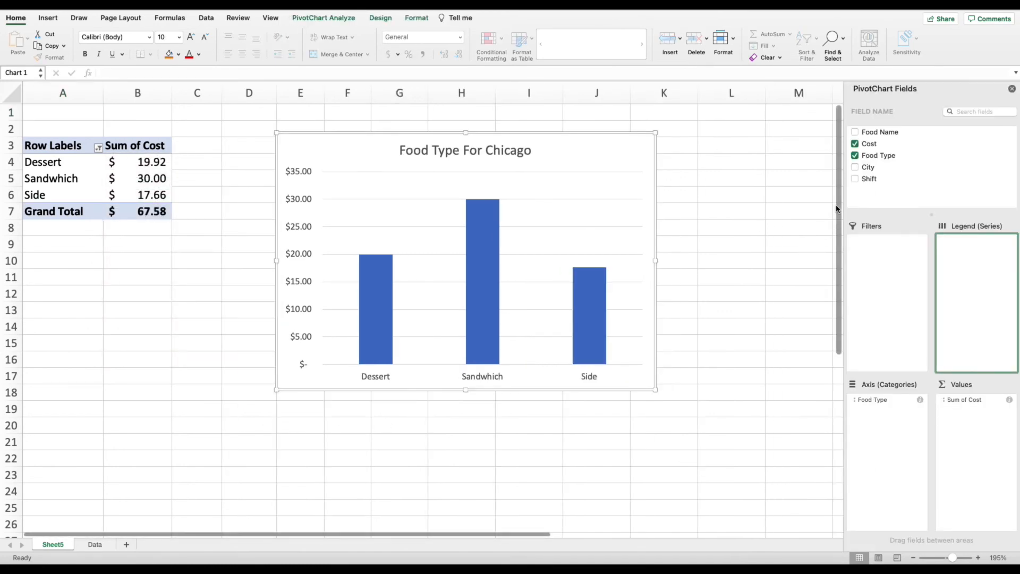
Add the City field as the chart's legend series and move the chart below the PivotTable.
left_click(868, 168)
left_click_drag(868, 168, 966, 265)
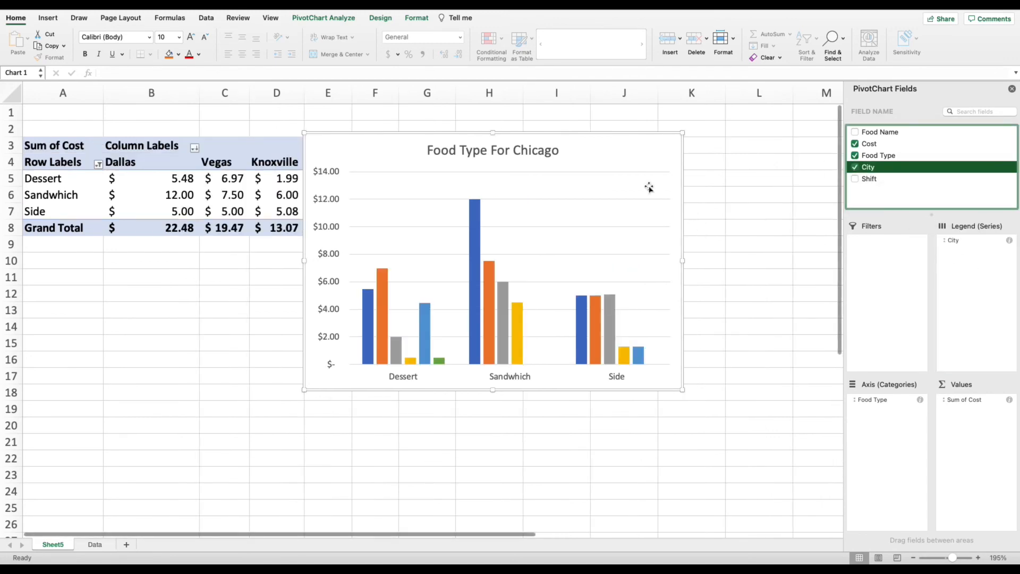
left_click_drag(616, 166, 568, 260)
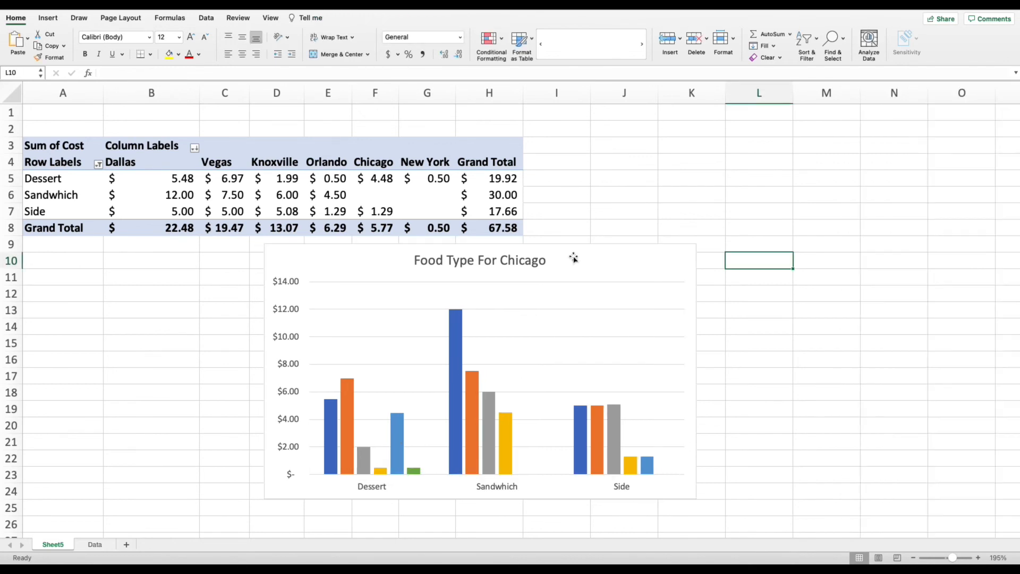
Add a legend with the Right position to the PivotChart and widen the chart to fit all the city names.
left_click(626, 265)
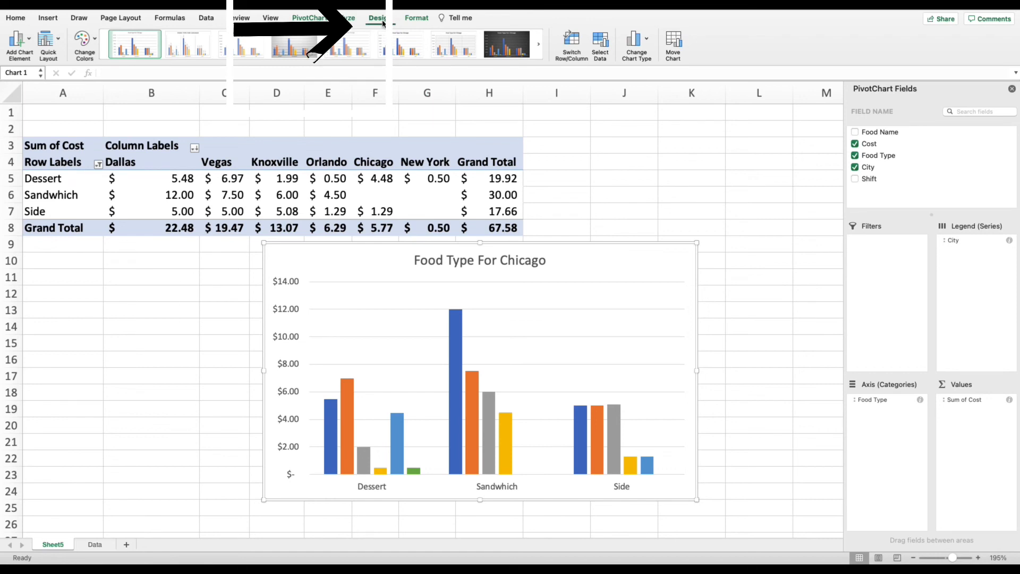
left_click(29, 42)
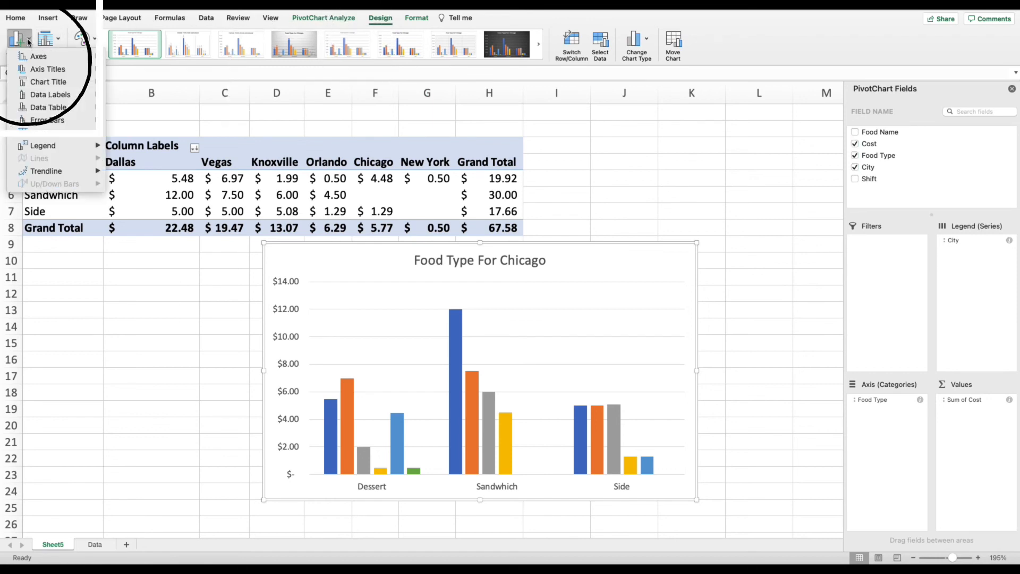
mouse_move(53, 149)
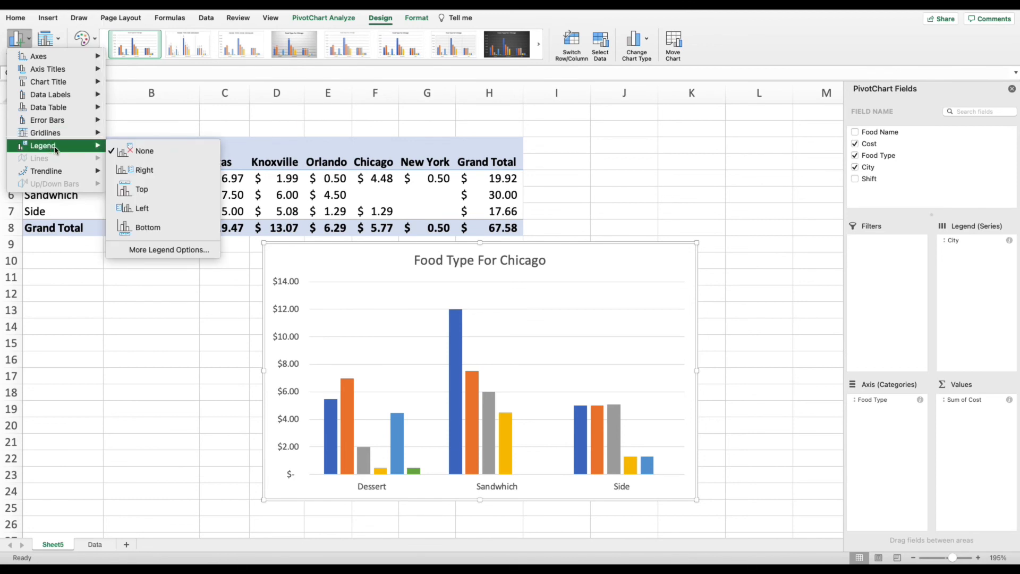
left_click(148, 175)
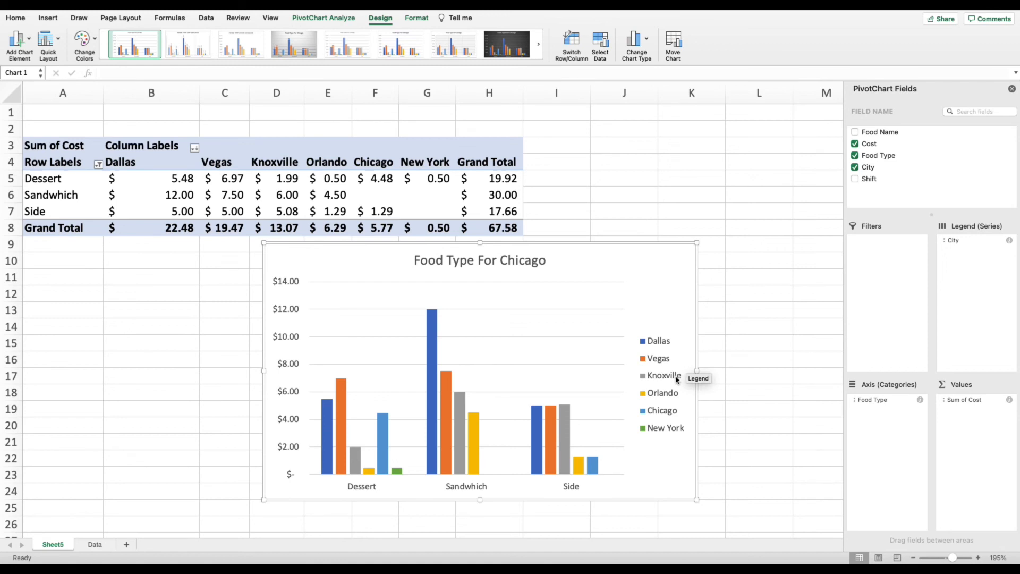
left_click_drag(698, 372, 741, 371)
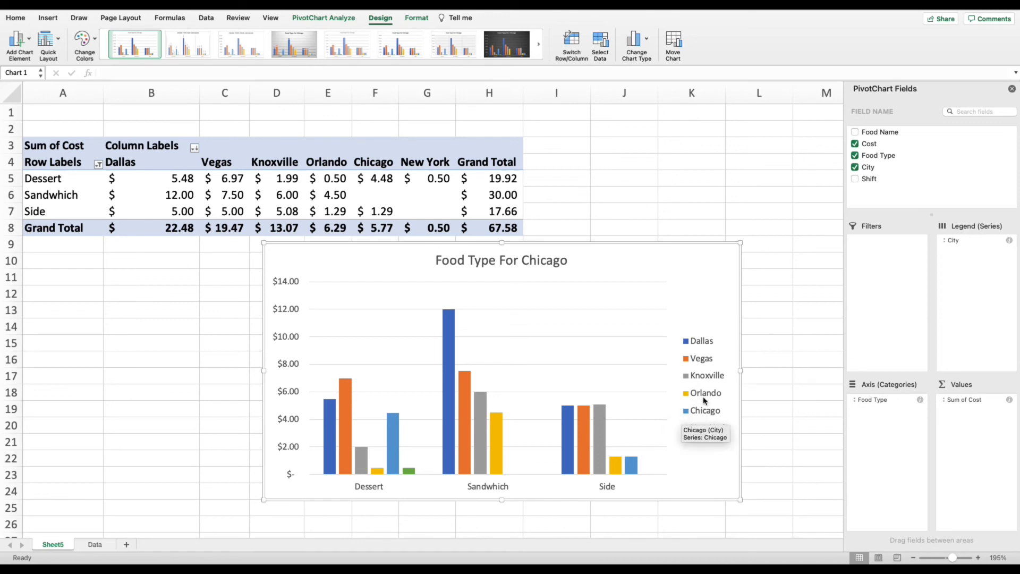
left_click_drag(741, 372, 748, 372)
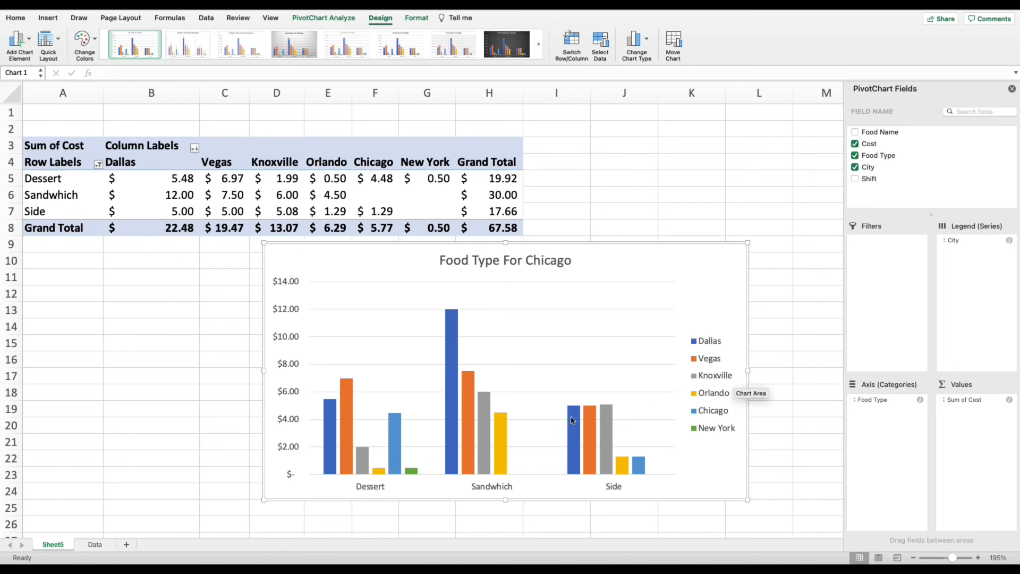
Examine the Dallas and Vegas bars for Sandwhich and Dessert, comparing their colours with the city legend.
mouse_move(453, 470)
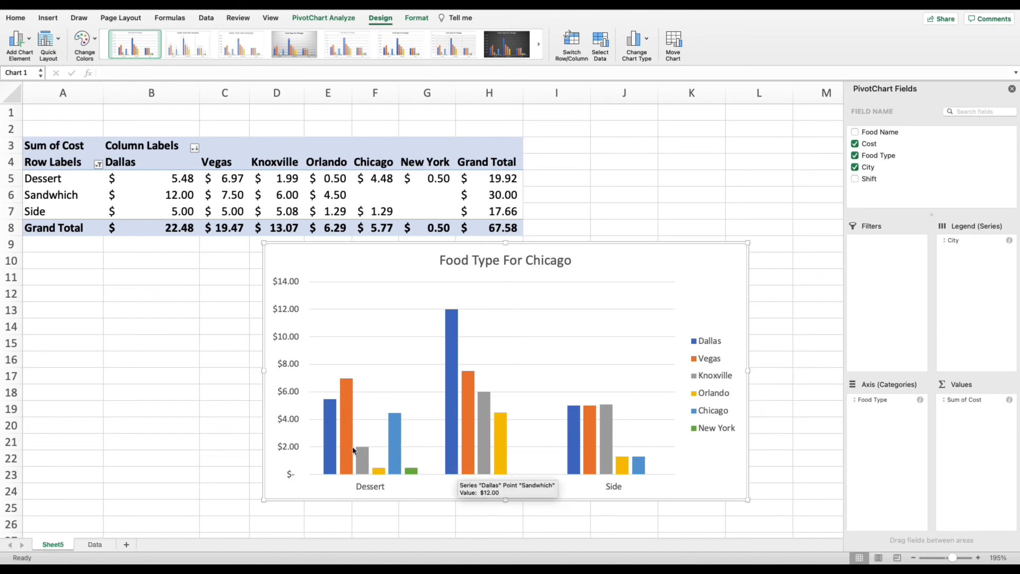
mouse_move(343, 451)
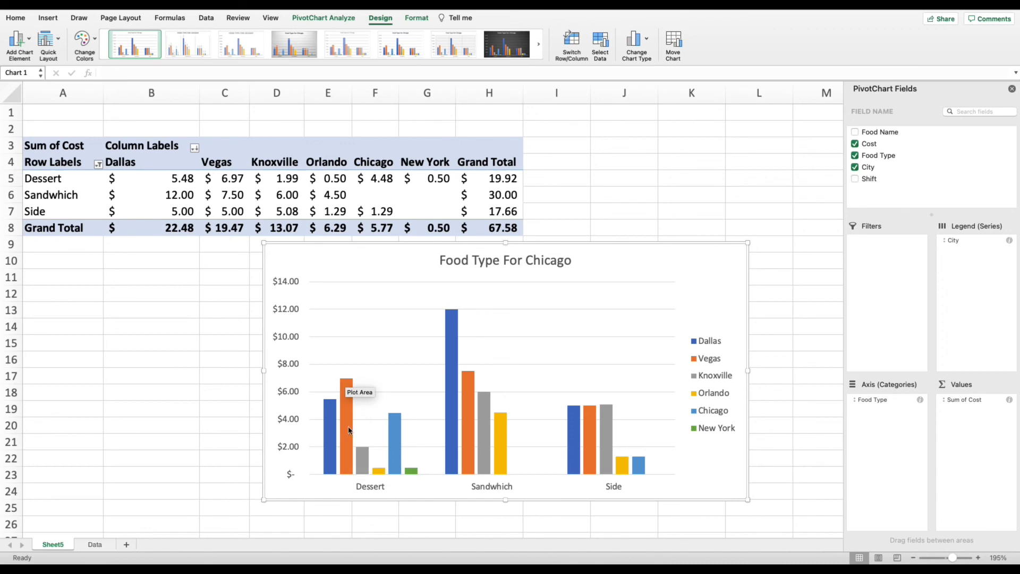
mouse_move(347, 433)
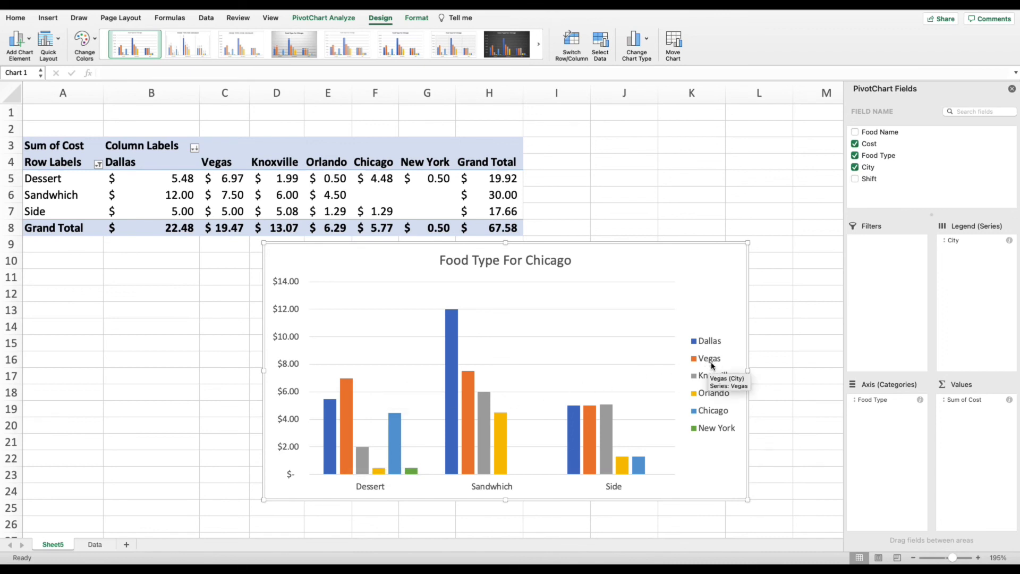
mouse_move(330, 416)
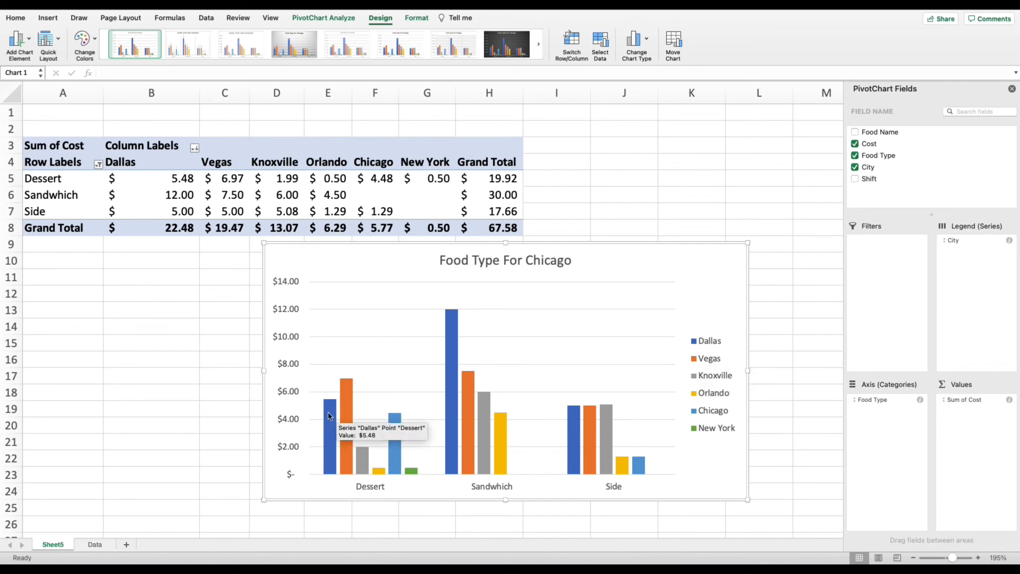